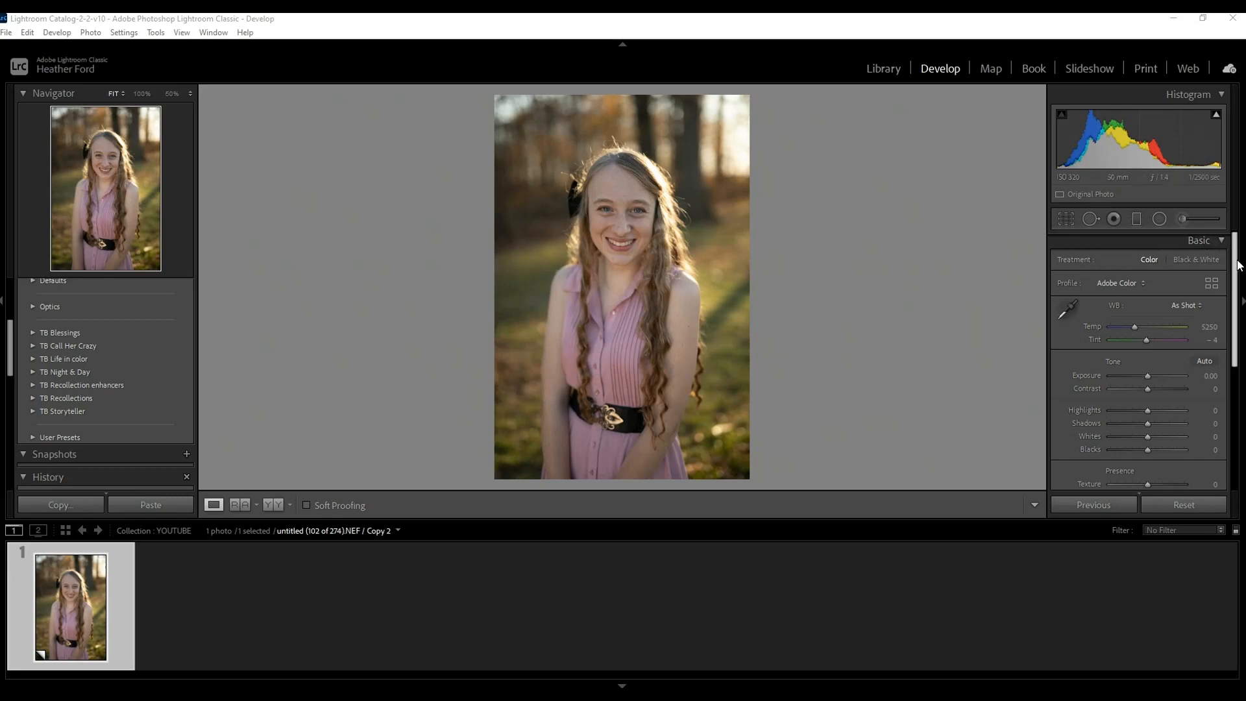
Apply the fiery preset from the TB Call Her Crazy group to the portrait.
{"action": "scroll", "coordinate": [1224, 344], "scroll_direction": "down", "scroll_amount": 3}
{"action": "scroll", "coordinate": [1225, 344], "scroll_direction": "up", "scroll_amount": 3}
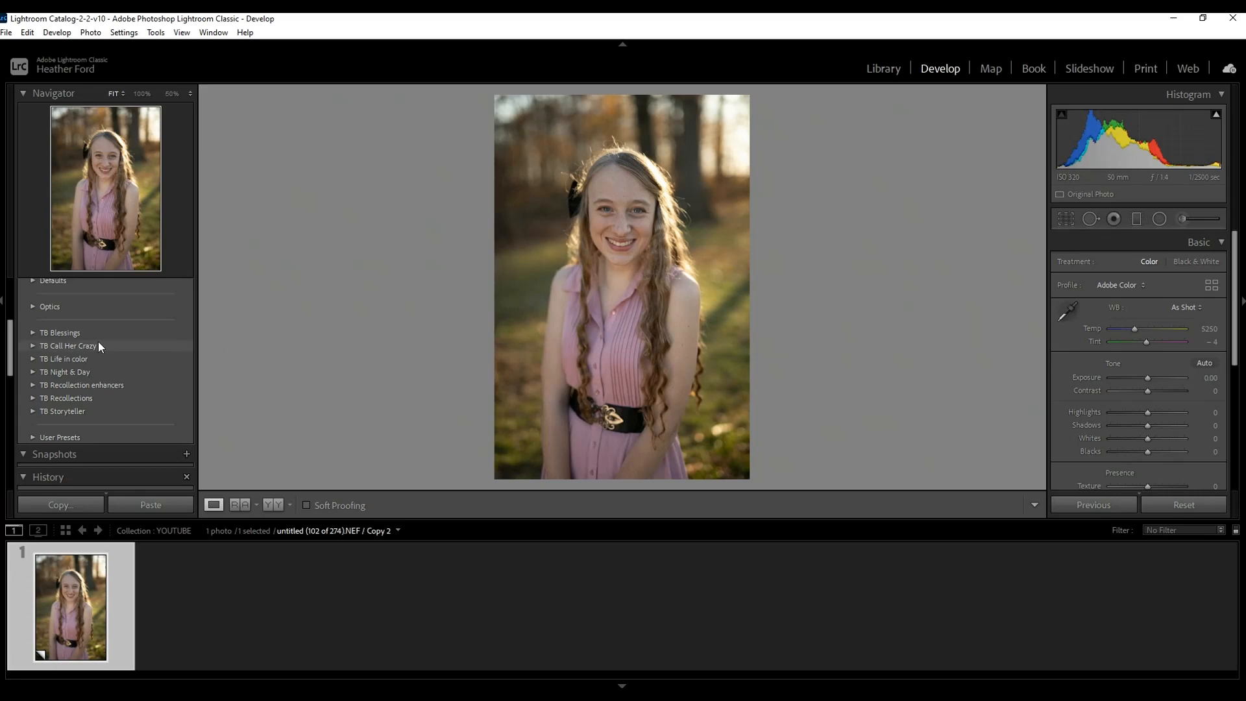
{"action": "left_click", "coordinate": [33, 347]}
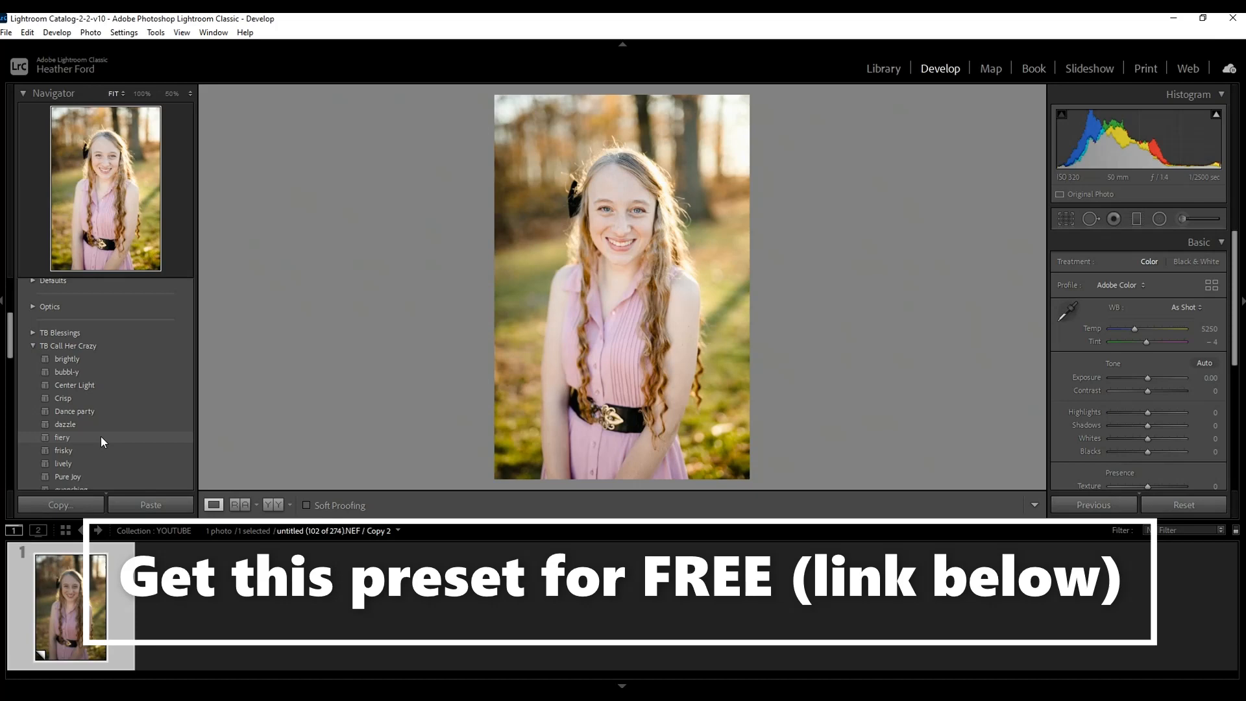
{"action": "left_click", "coordinate": [100, 436]}
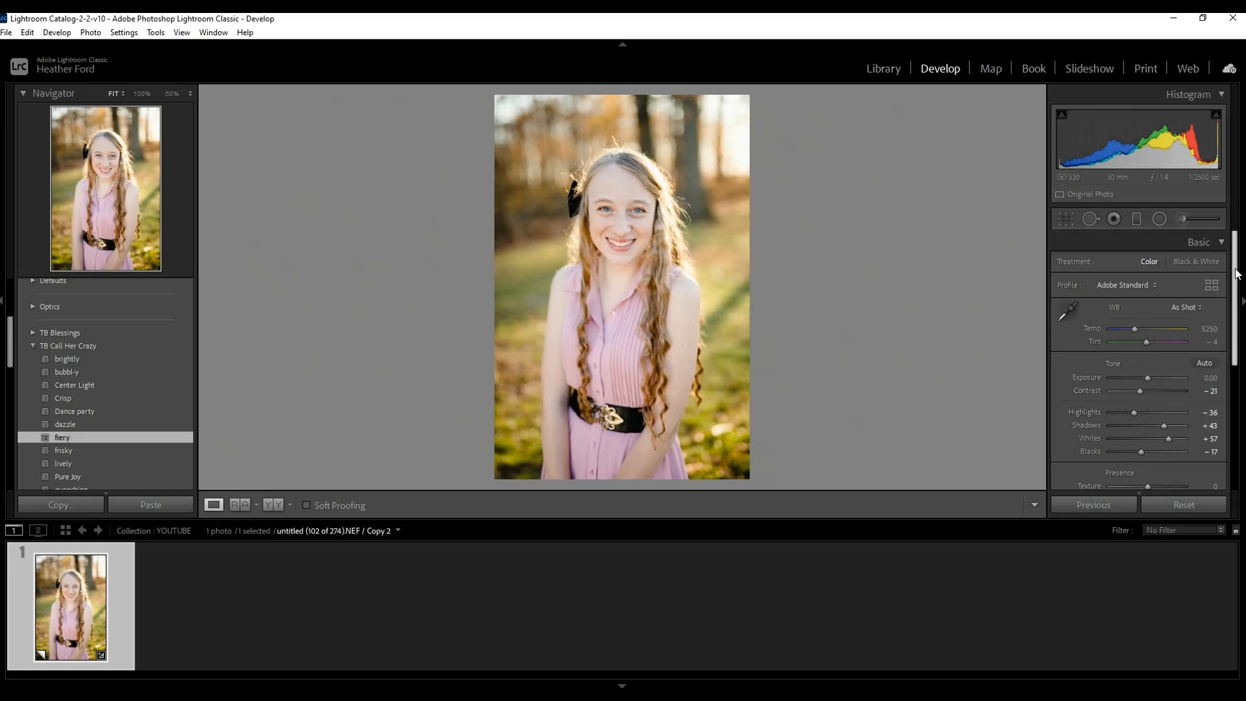
Compare the portrait before and after the preset side by side, and return to the single-image view.
{"action": "left_click_drag", "start_coordinate": [1233, 270], "coordinate": [1232, 296]}
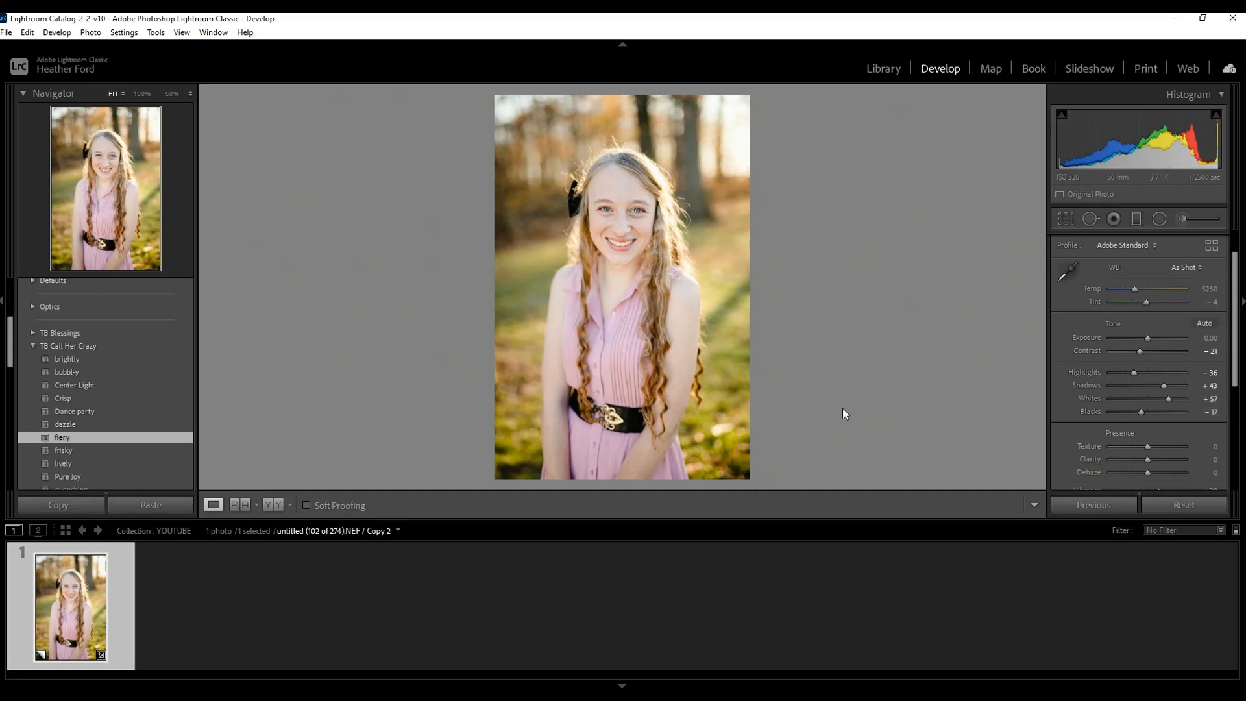
{"action": "left_click", "coordinate": [280, 506]}
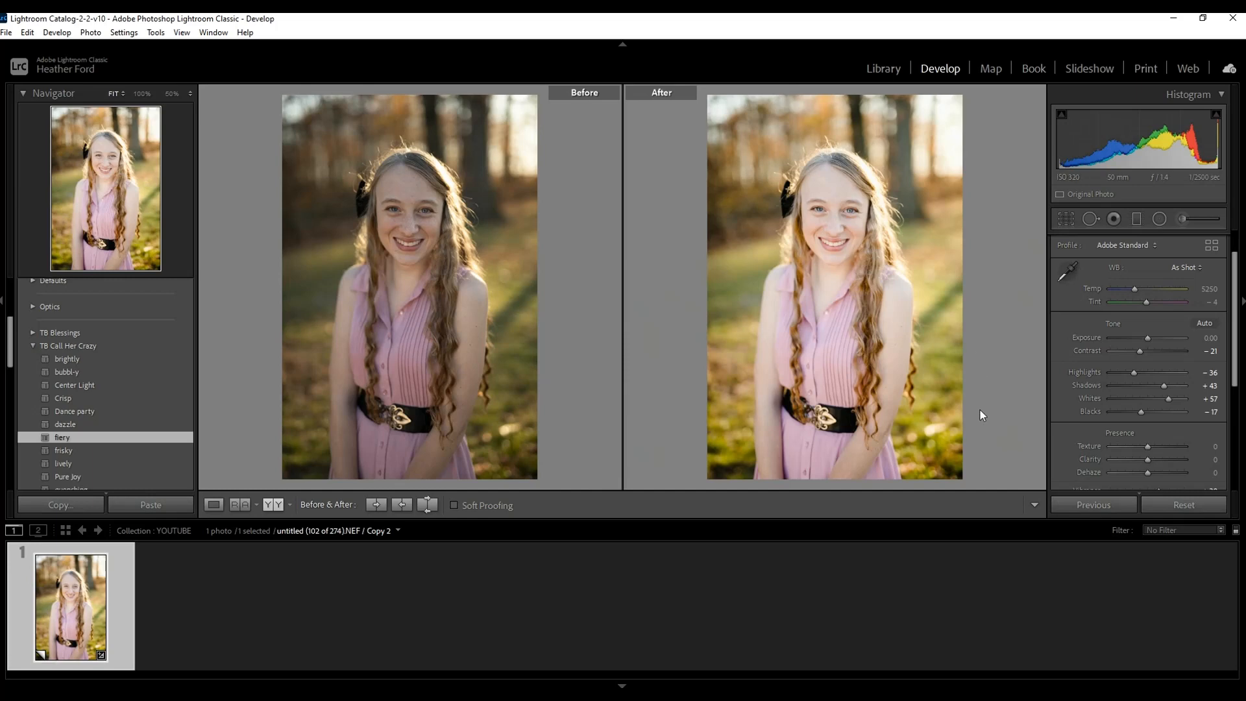
{"action": "left_click", "coordinate": [213, 504]}
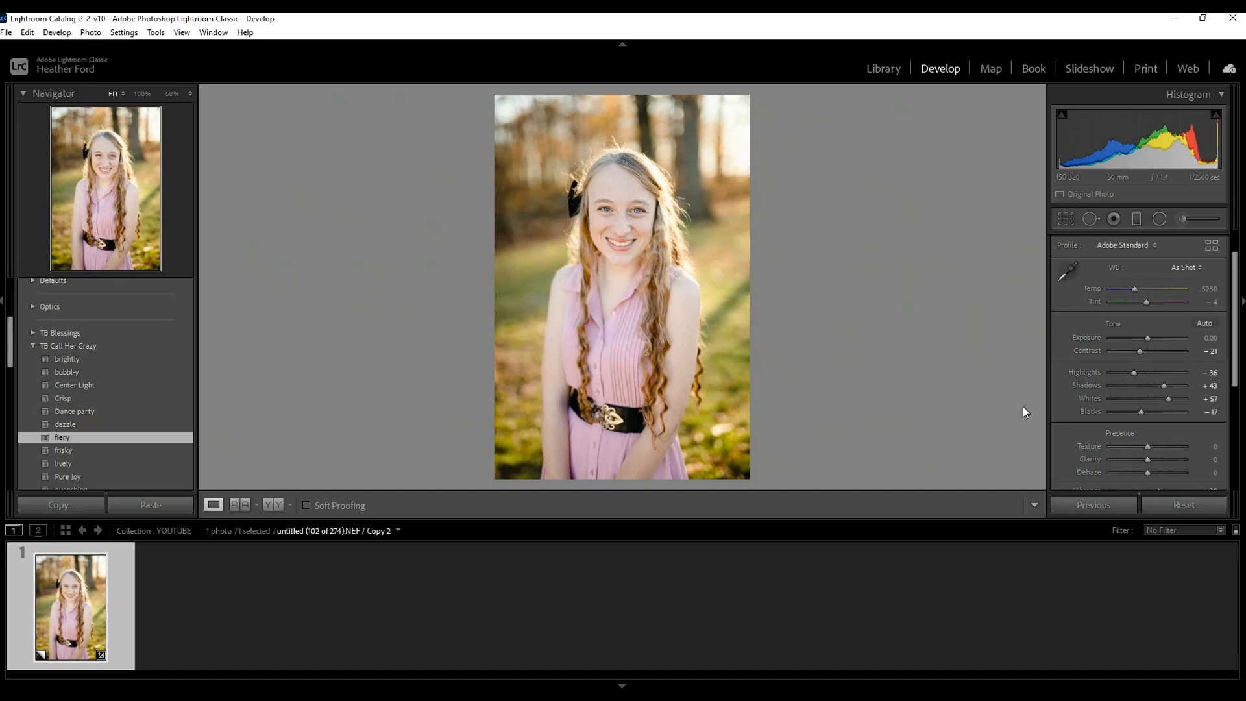
Set the portrait's Whites to +32, Shadows to +30 and Contrast to -9.
{"action": "left_click_drag", "start_coordinate": [1147, 337], "coordinate": [1150, 338]}
{"action": "double_click", "coordinate": [1150, 337]}
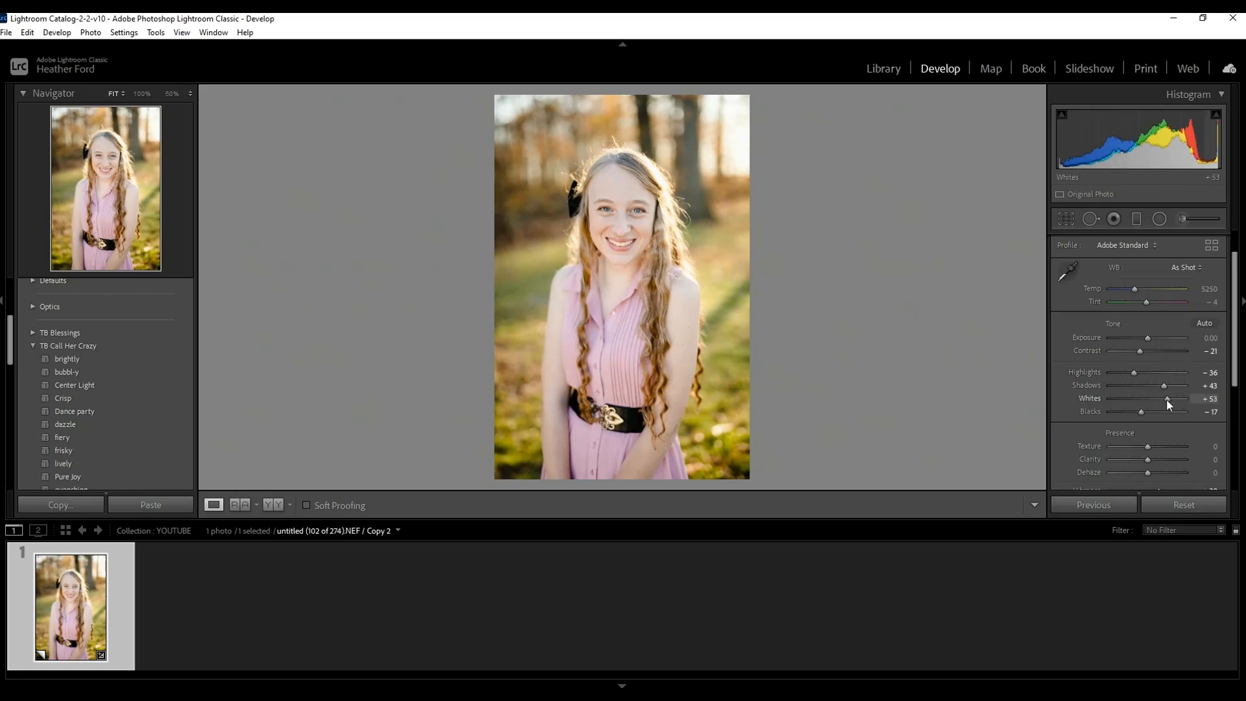
{"action": "left_click_drag", "start_coordinate": [1167, 399], "coordinate": [1161, 399]}
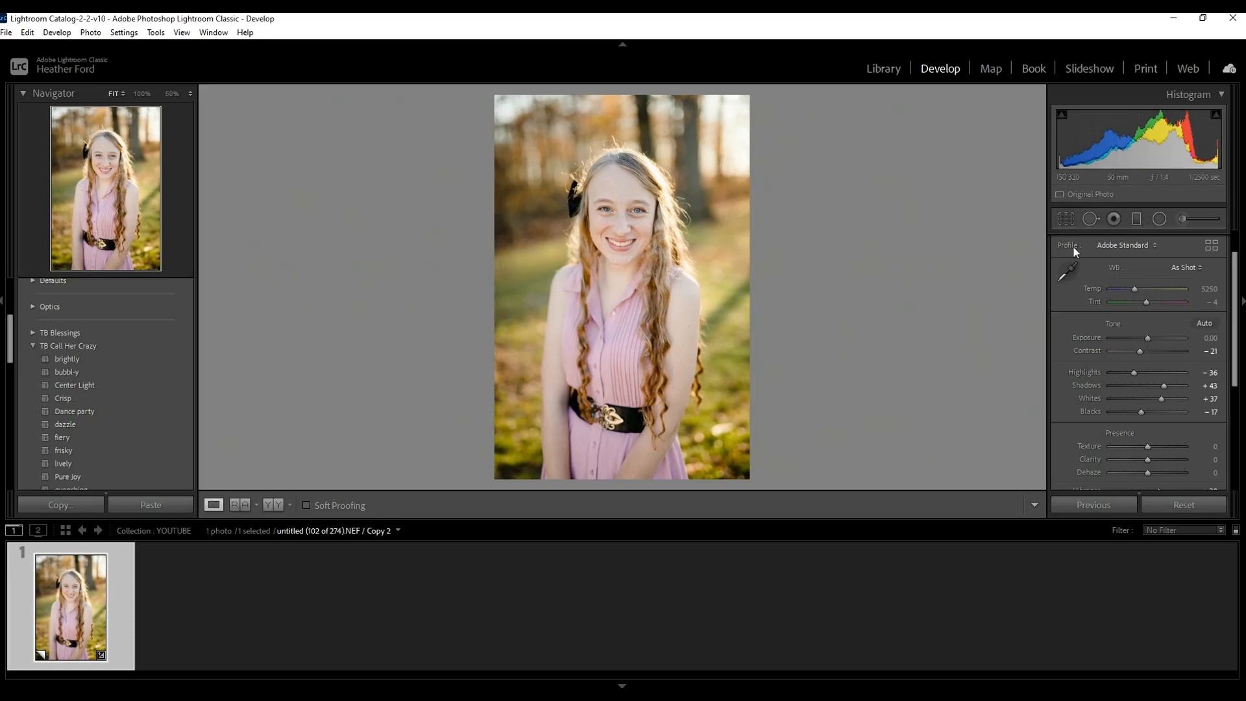
{"action": "left_click_drag", "start_coordinate": [1162, 400], "coordinate": [1159, 399]}
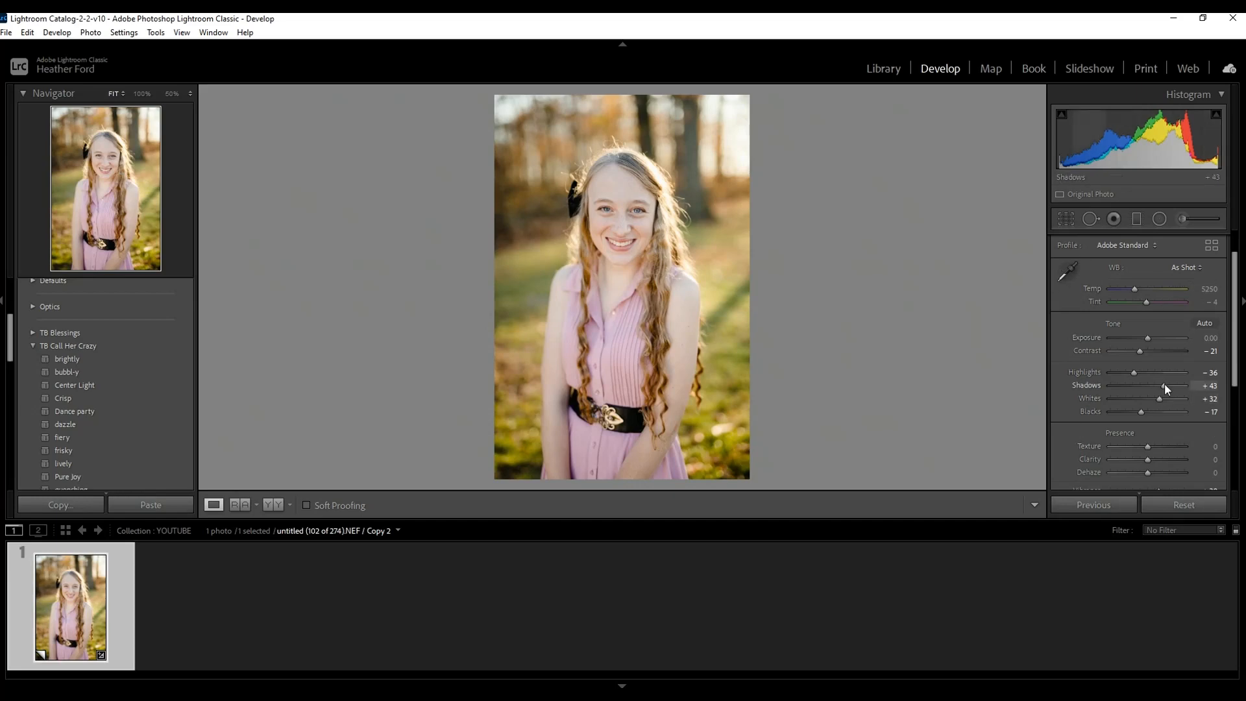
{"action": "left_click_drag", "start_coordinate": [1163, 384], "coordinate": [1160, 384]}
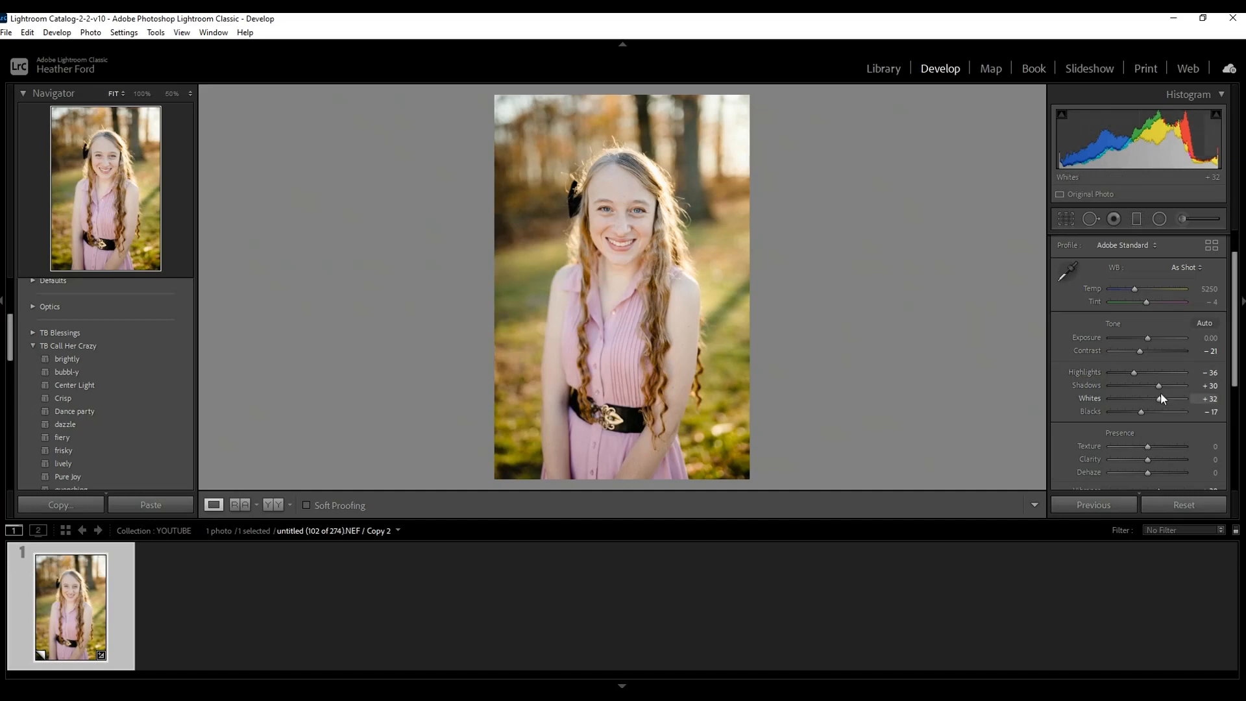
{"action": "left_click_drag", "start_coordinate": [1141, 351], "coordinate": [1144, 350]}
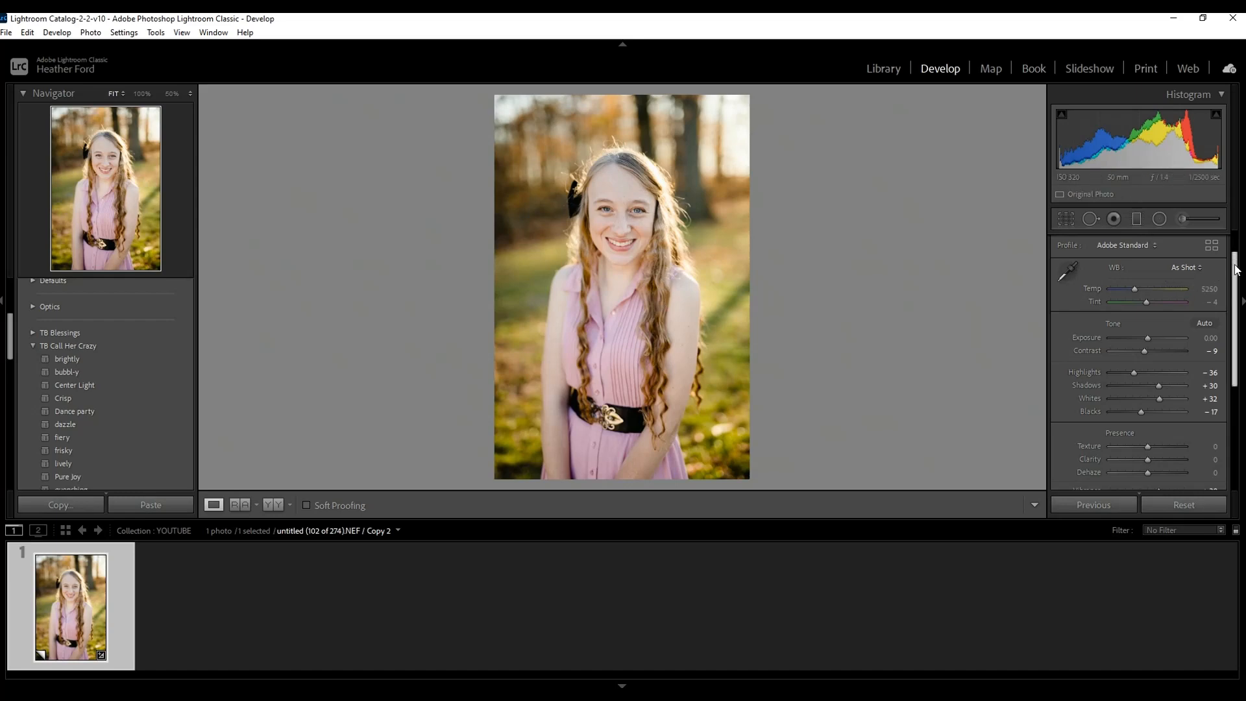
Activate the targeted adjustment tool for HSL Luminance.
{"action": "scroll", "coordinate": [1236, 270], "scroll_direction": "up", "scroll_amount": 1}
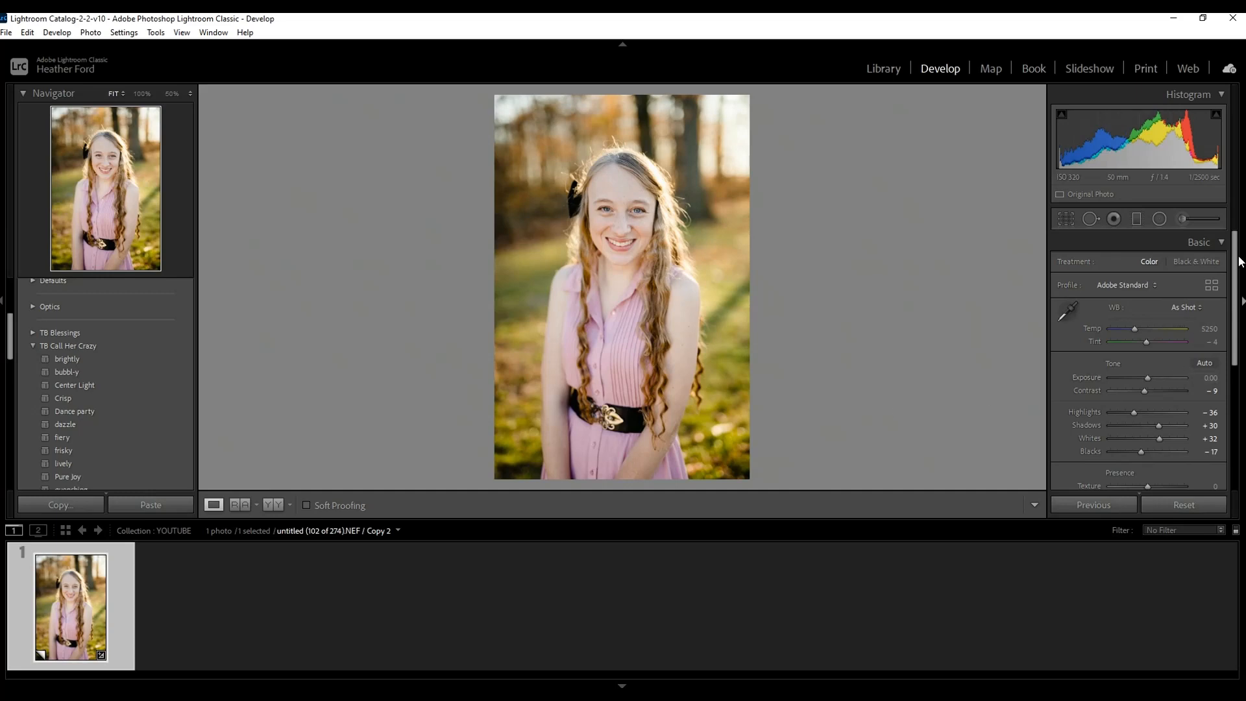
{"action": "left_click", "coordinate": [1222, 243]}
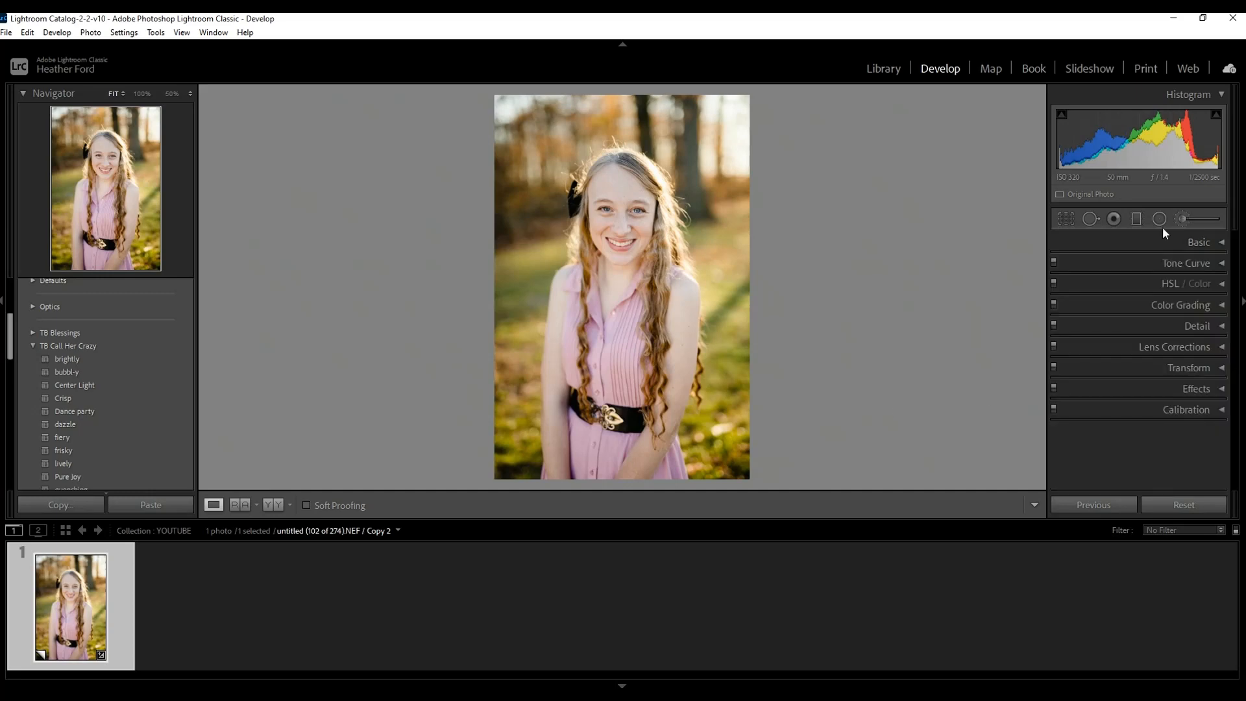
{"action": "left_click", "coordinate": [1223, 287]}
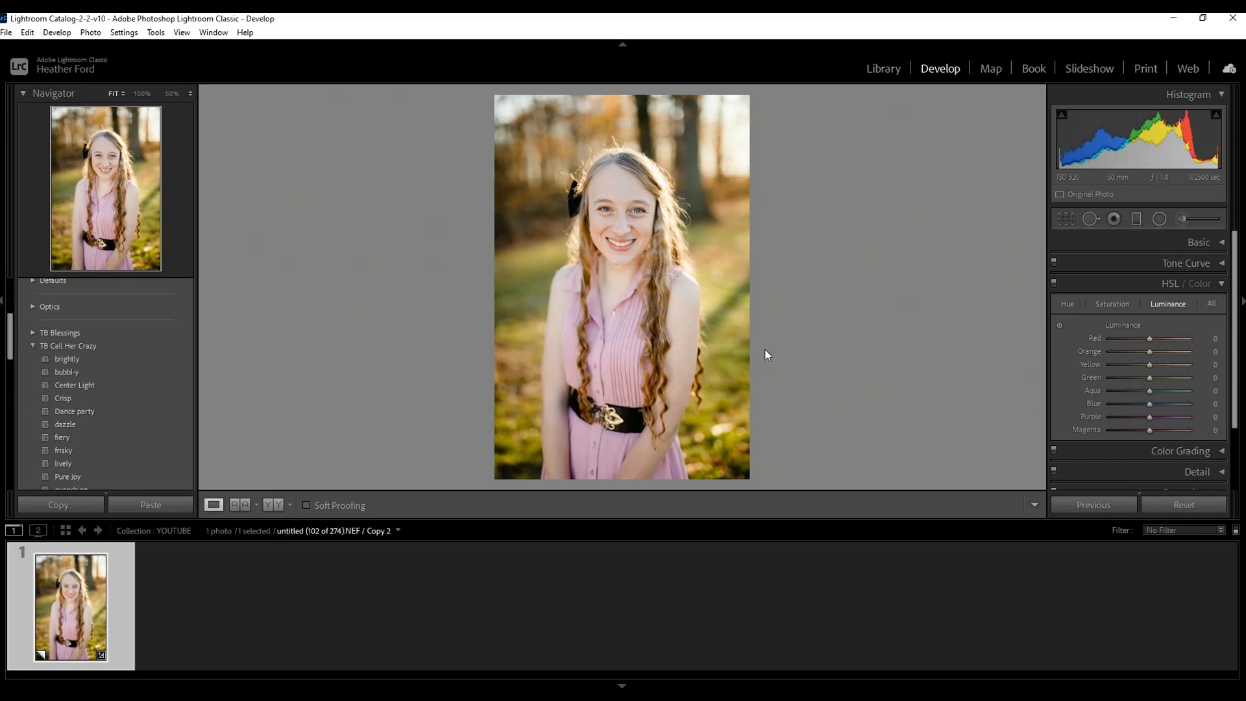
{"action": "left_click", "coordinate": [1061, 326]}
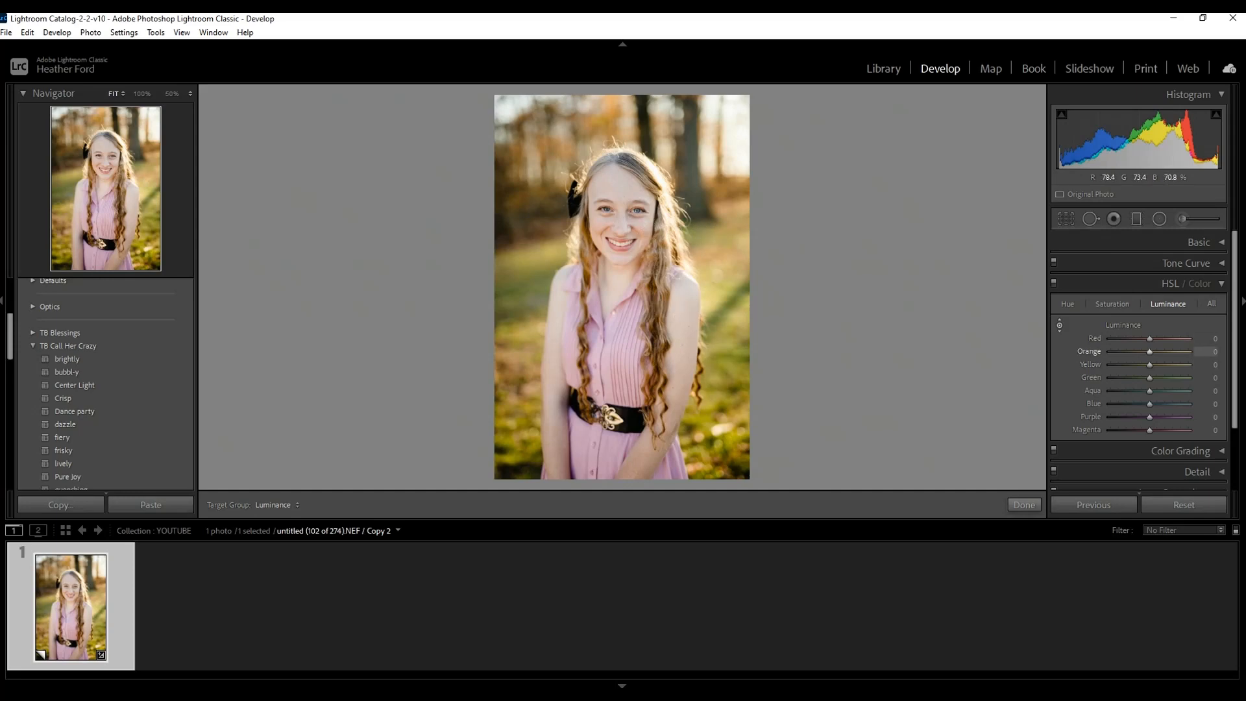
Try brightening and darkening the skin through red and orange luminance, and reset both colors to 0.
{"action": "left_click_drag", "start_coordinate": [615, 188], "coordinate": [615, 167]}
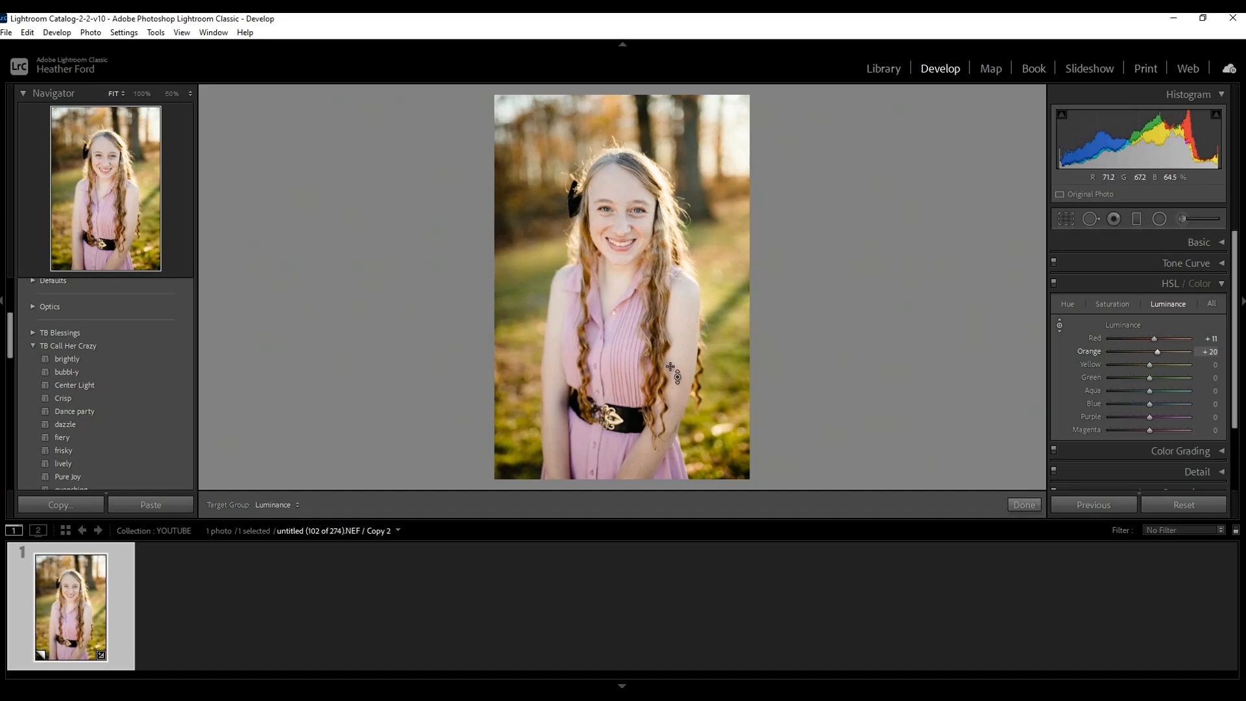
{"action": "left_click_drag", "start_coordinate": [691, 351], "coordinate": [692, 308]}
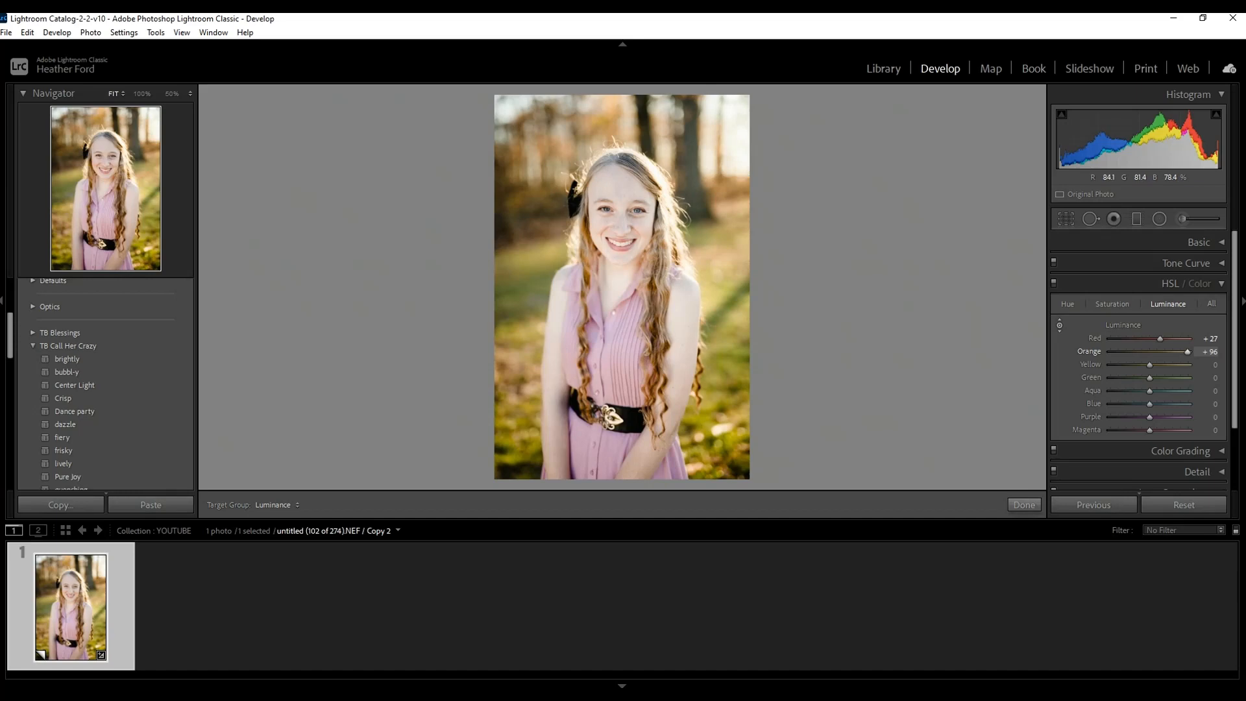
{"action": "left_click_drag", "start_coordinate": [691, 307], "coordinate": [692, 389]}
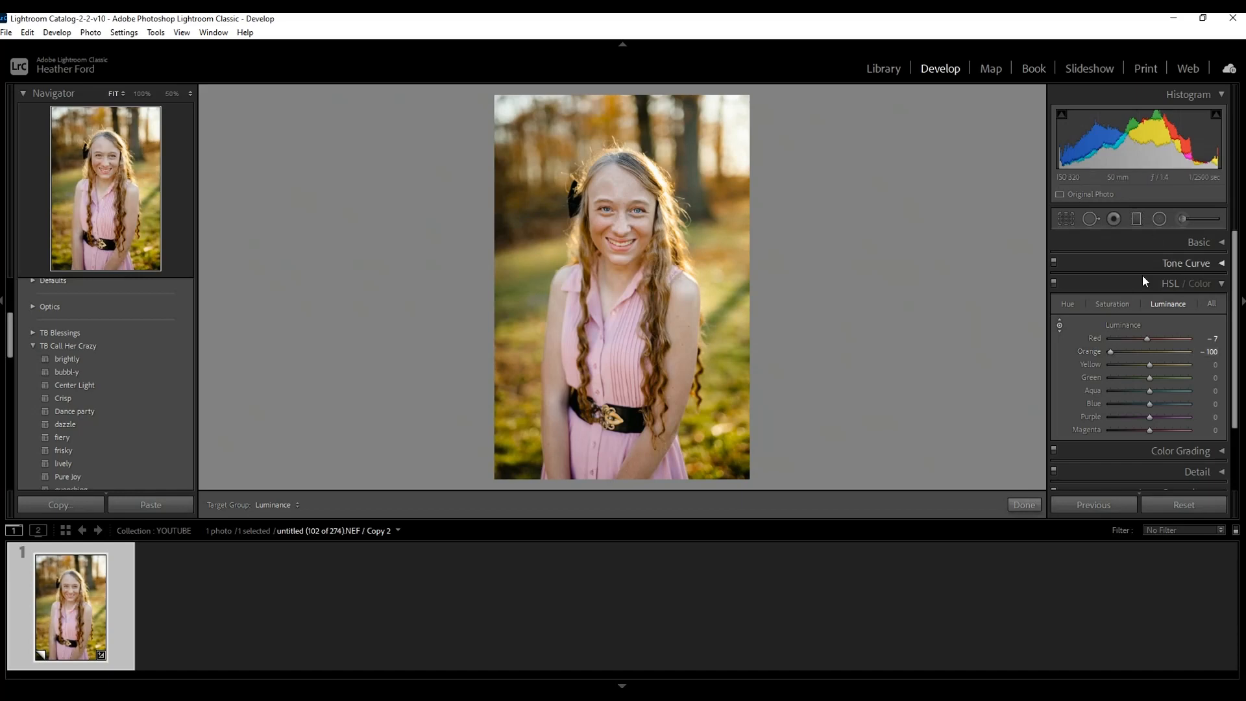
{"action": "double_click", "coordinate": [1103, 352]}
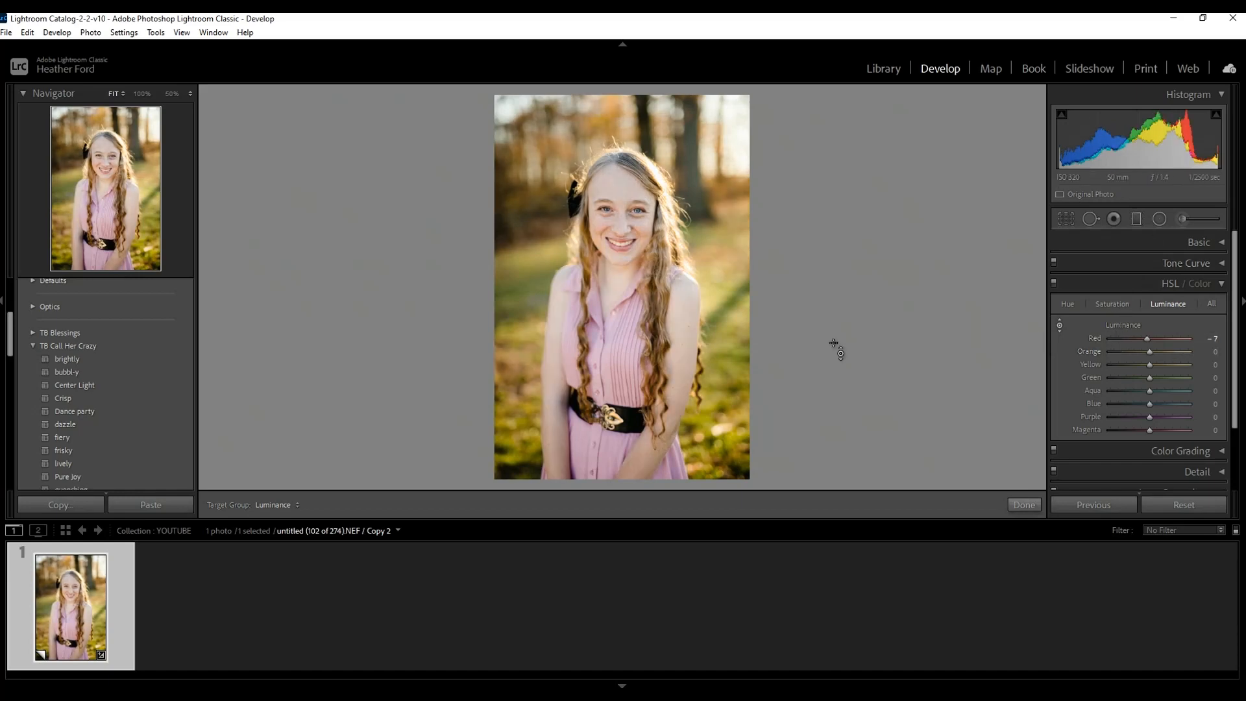
{"action": "double_click", "coordinate": [1147, 341]}
Brighten the arm's skin by raising orange luminance to +25, and compare the edit with the original side by side.
{"action": "left_click_drag", "start_coordinate": [692, 318], "coordinate": [692, 298]}
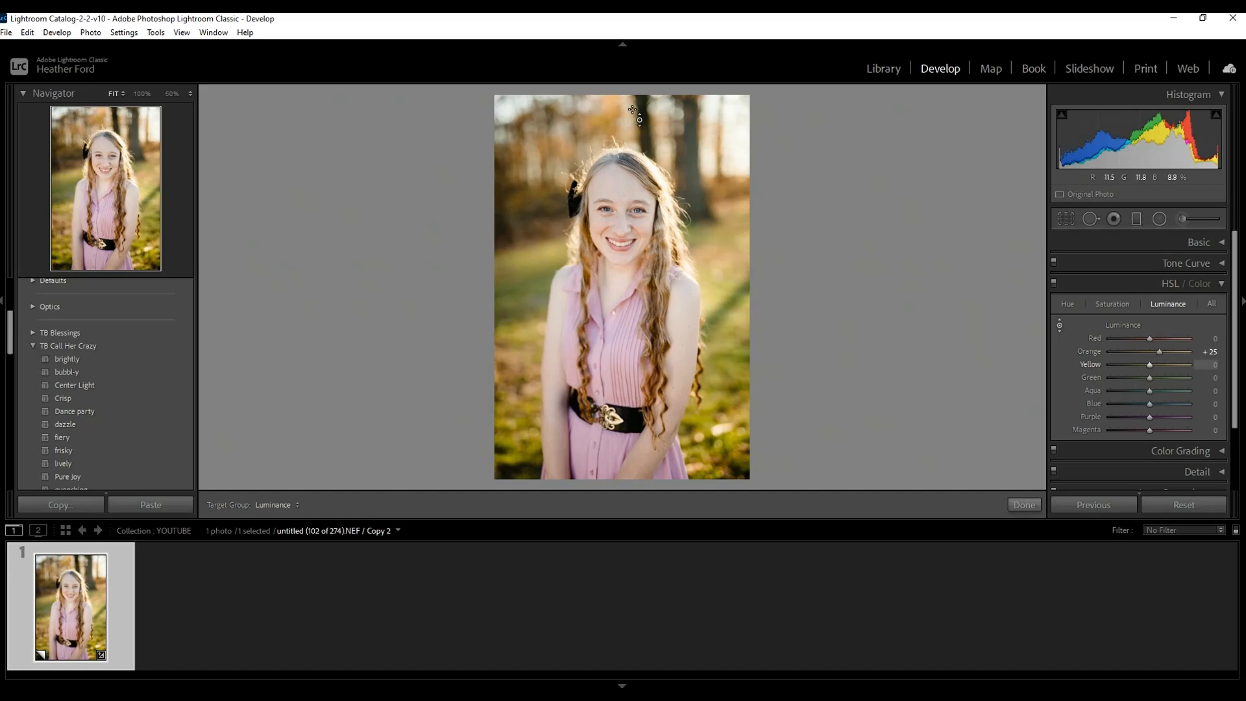
{"action": "left_click", "coordinate": [1025, 508]}
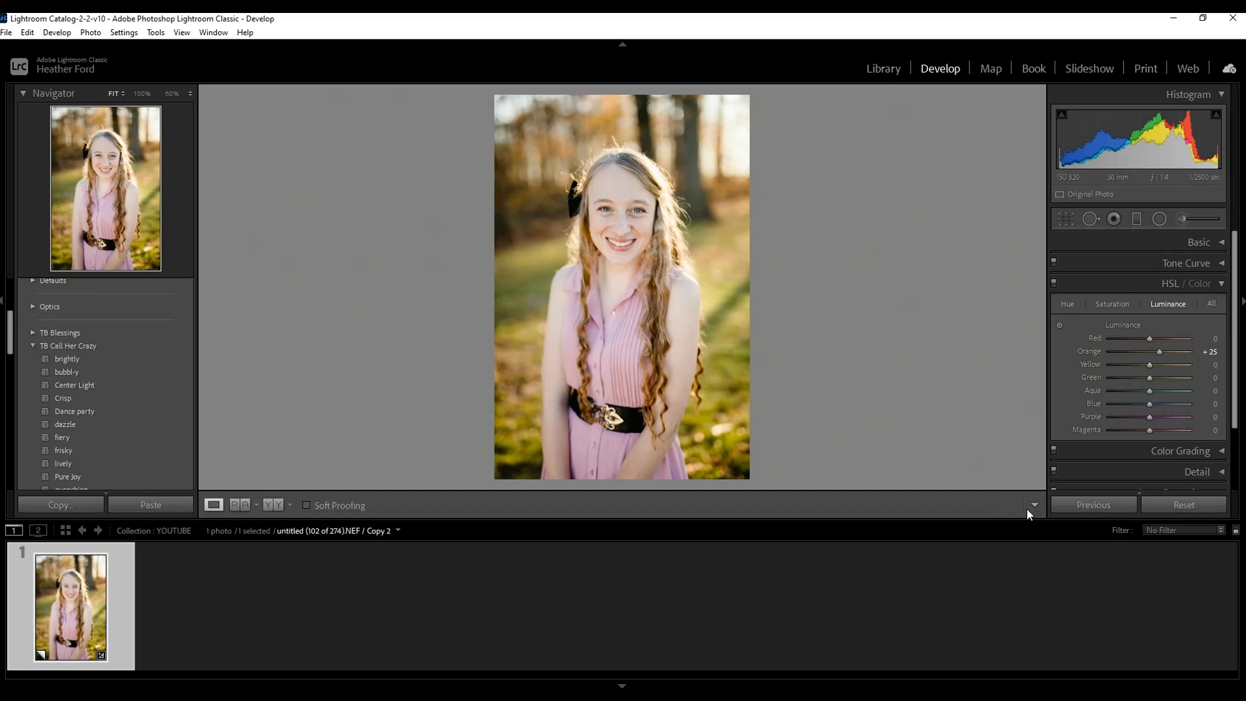
{"action": "left_click", "coordinate": [276, 504]}
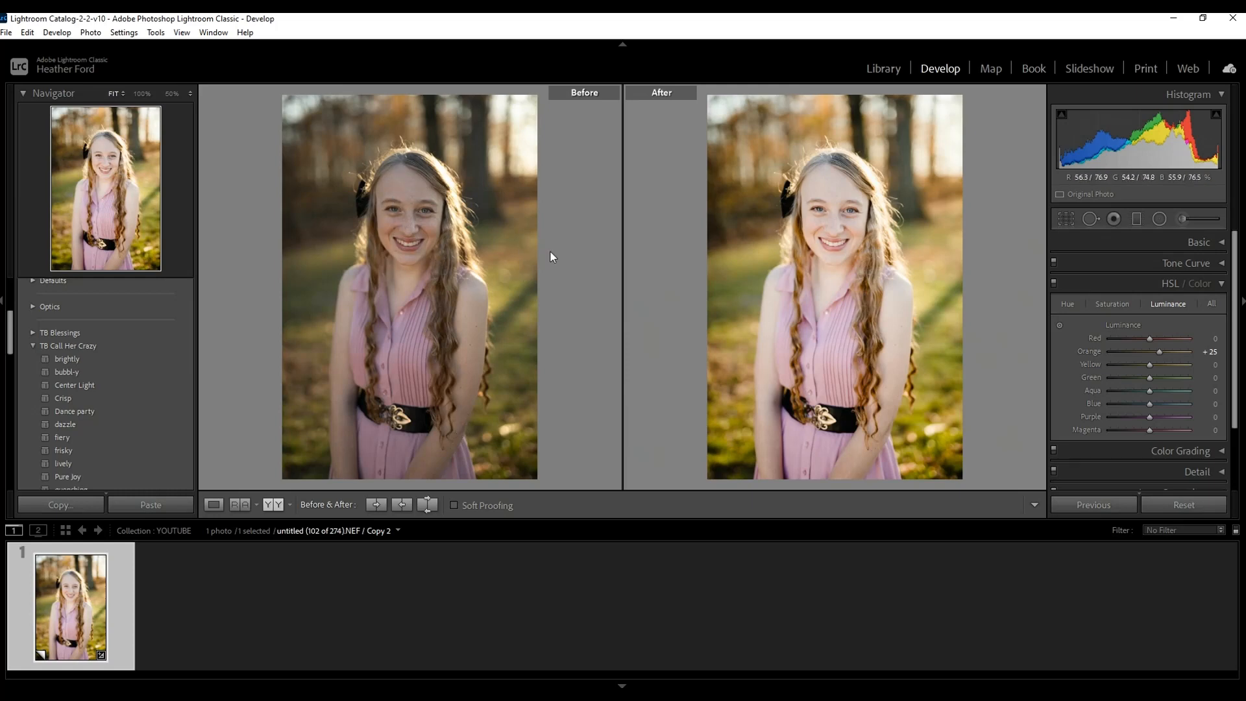
{"action": "left_click", "coordinate": [214, 505]}
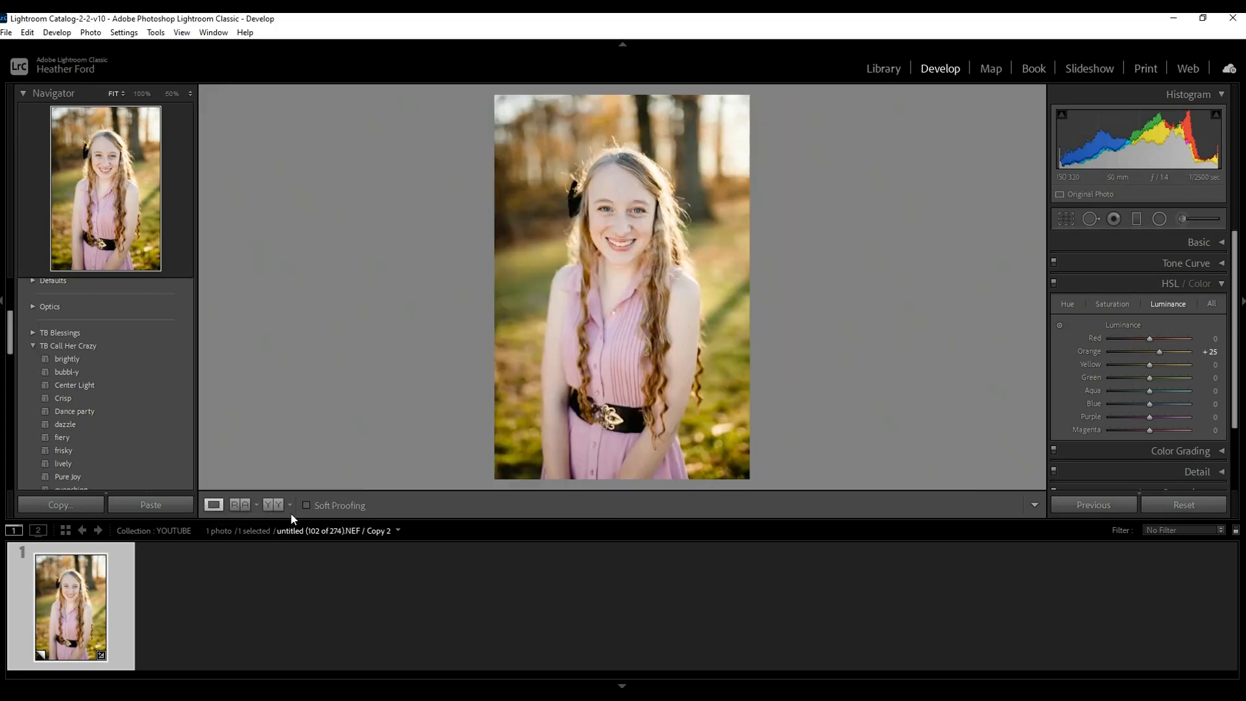
Try lowering the exposure to -0.26, and reset it to its default.
{"action": "left_click", "coordinate": [1224, 242]}
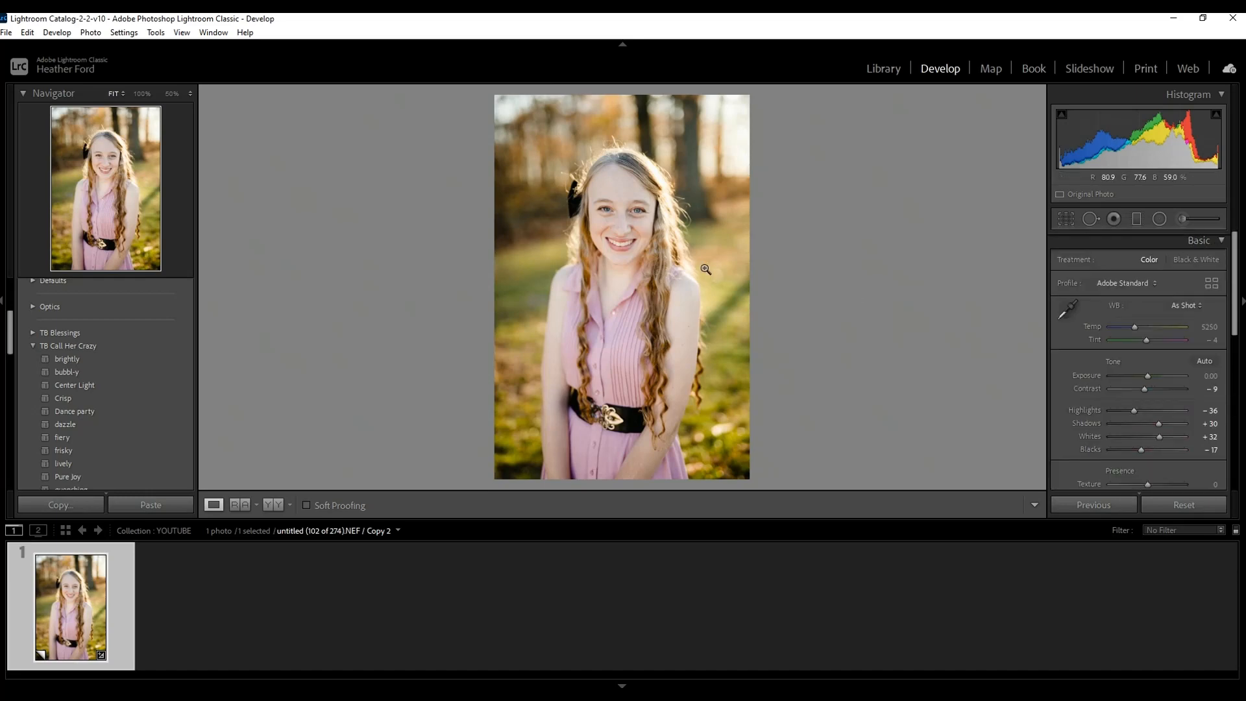
{"action": "left_click_drag", "start_coordinate": [1144, 377], "coordinate": [1150, 379]}
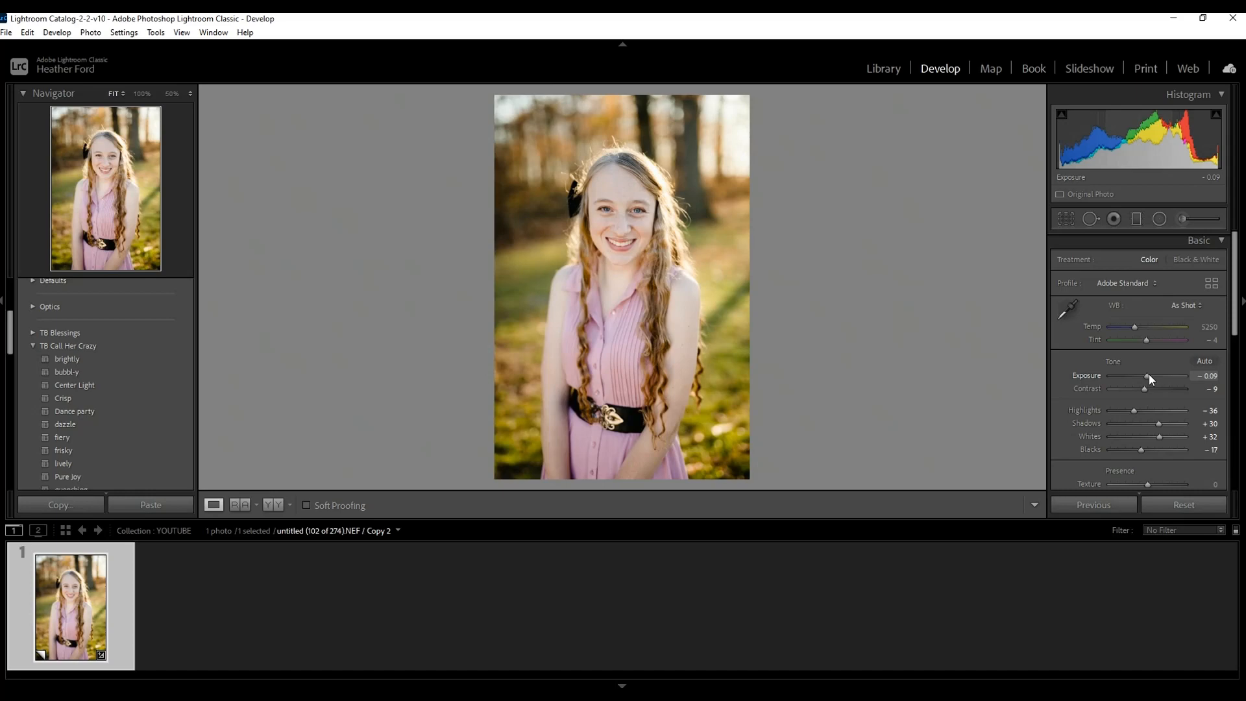
{"action": "left_click_drag", "start_coordinate": [1149, 374], "coordinate": [1148, 375]}
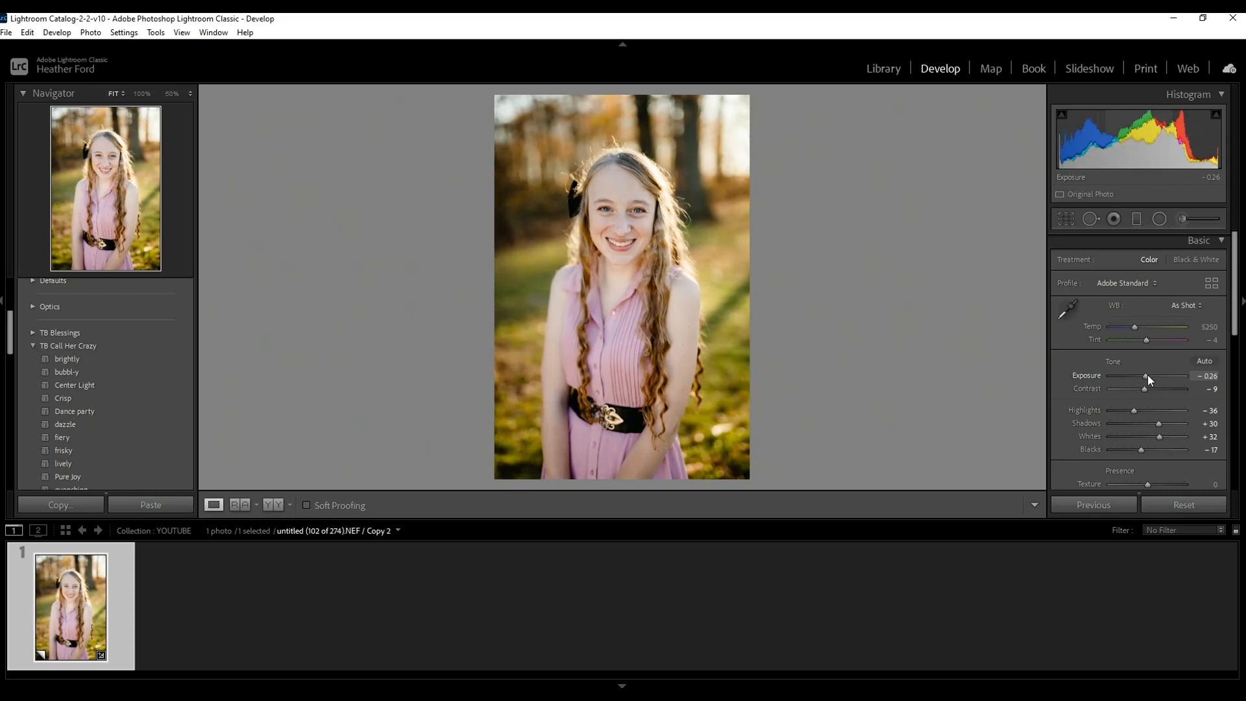
{"action": "double_click", "coordinate": [1147, 375]}
Reshape the tone curve by moving its upper point to 156/194, middle point to 71/93 and lower point to 35/22.
{"action": "scroll", "coordinate": [1177, 313], "scroll_direction": "down", "scroll_amount": 1}
{"action": "scroll", "coordinate": [1177, 313], "scroll_direction": "down", "scroll_amount": 2}
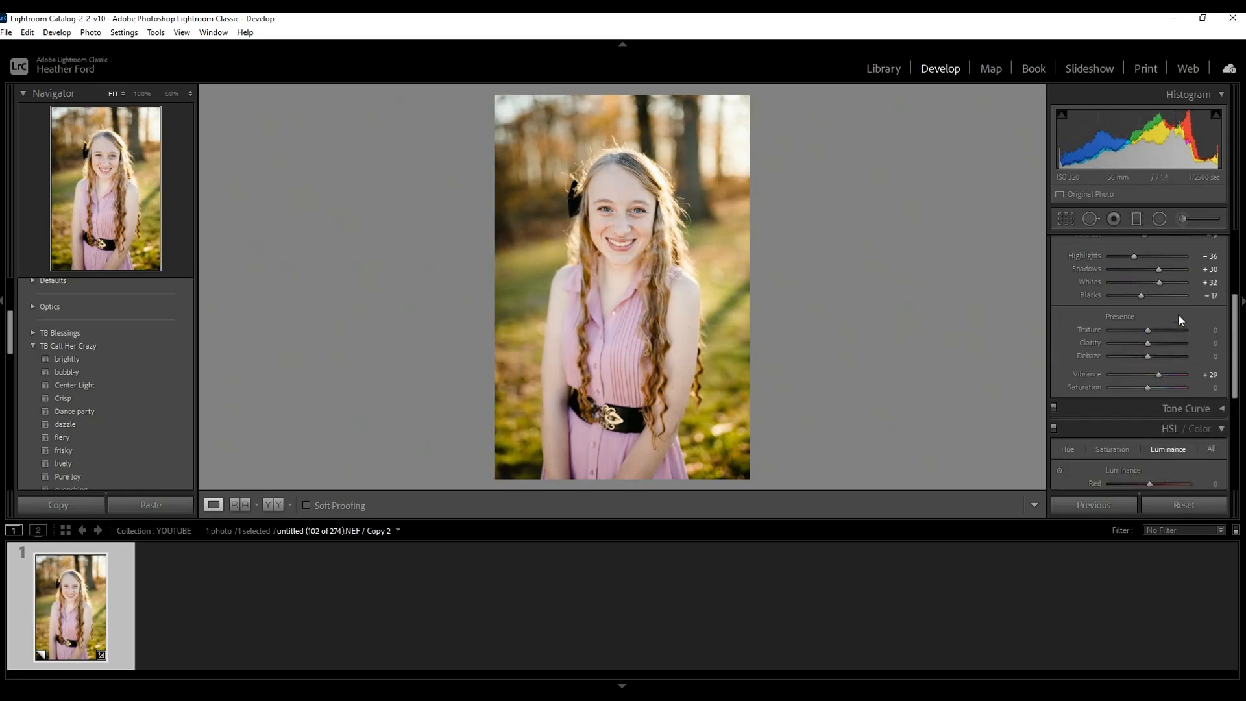
{"action": "scroll", "coordinate": [1218, 402], "scroll_direction": "down", "scroll_amount": 3}
{"action": "scroll", "coordinate": [1217, 394], "scroll_direction": "up", "scroll_amount": 1}
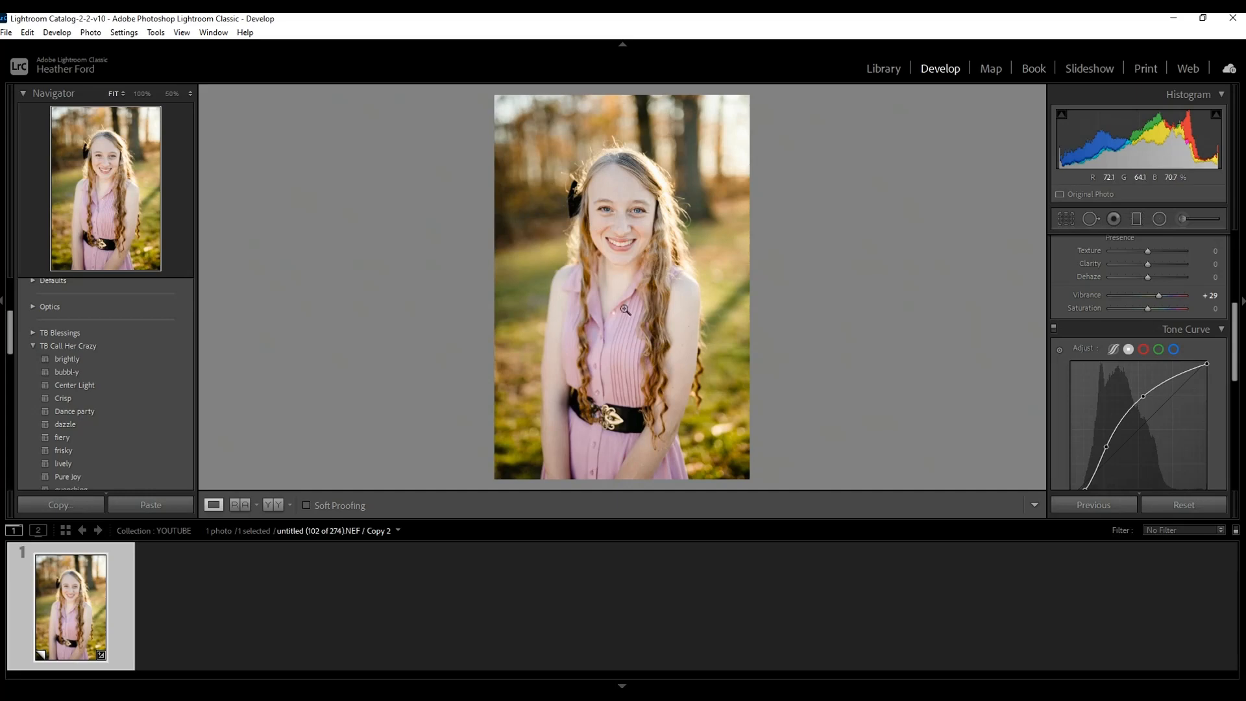
{"action": "scroll", "coordinate": [1144, 395], "scroll_direction": "down", "scroll_amount": 2}
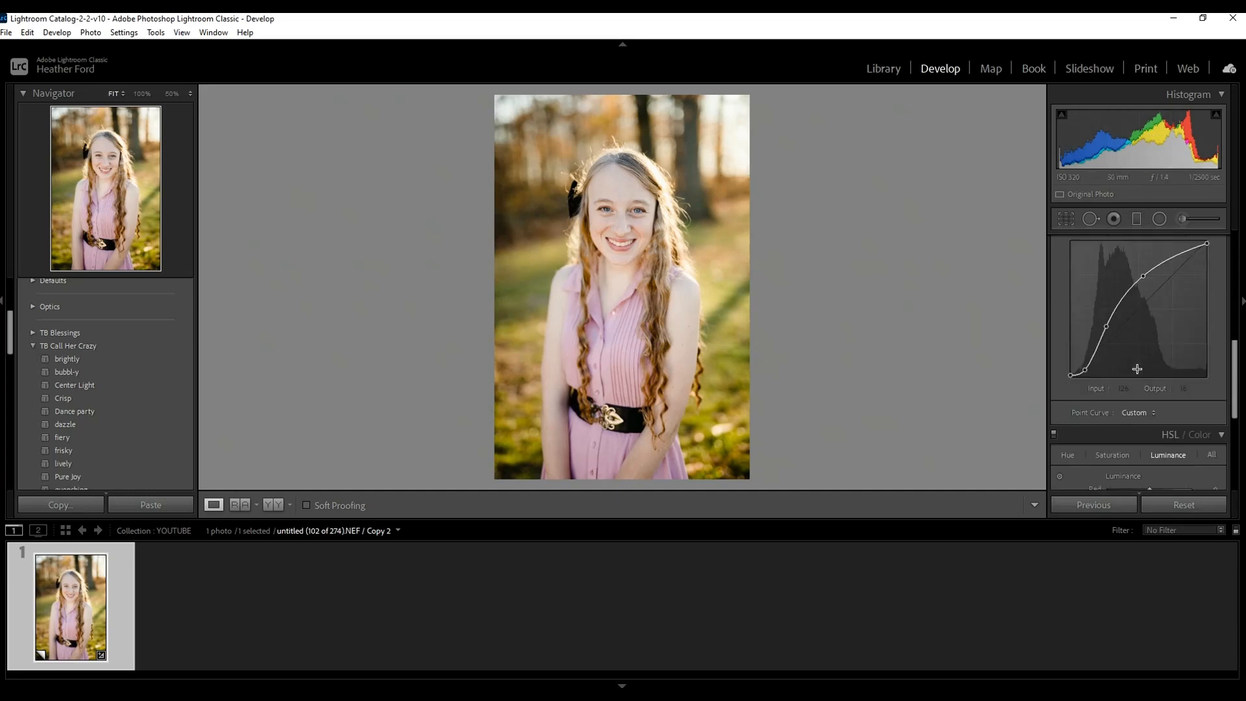
{"action": "left_click_drag", "start_coordinate": [1143, 276], "coordinate": [1150, 274]}
{"action": "left_click_drag", "start_coordinate": [1104, 325], "coordinate": [1108, 328]}
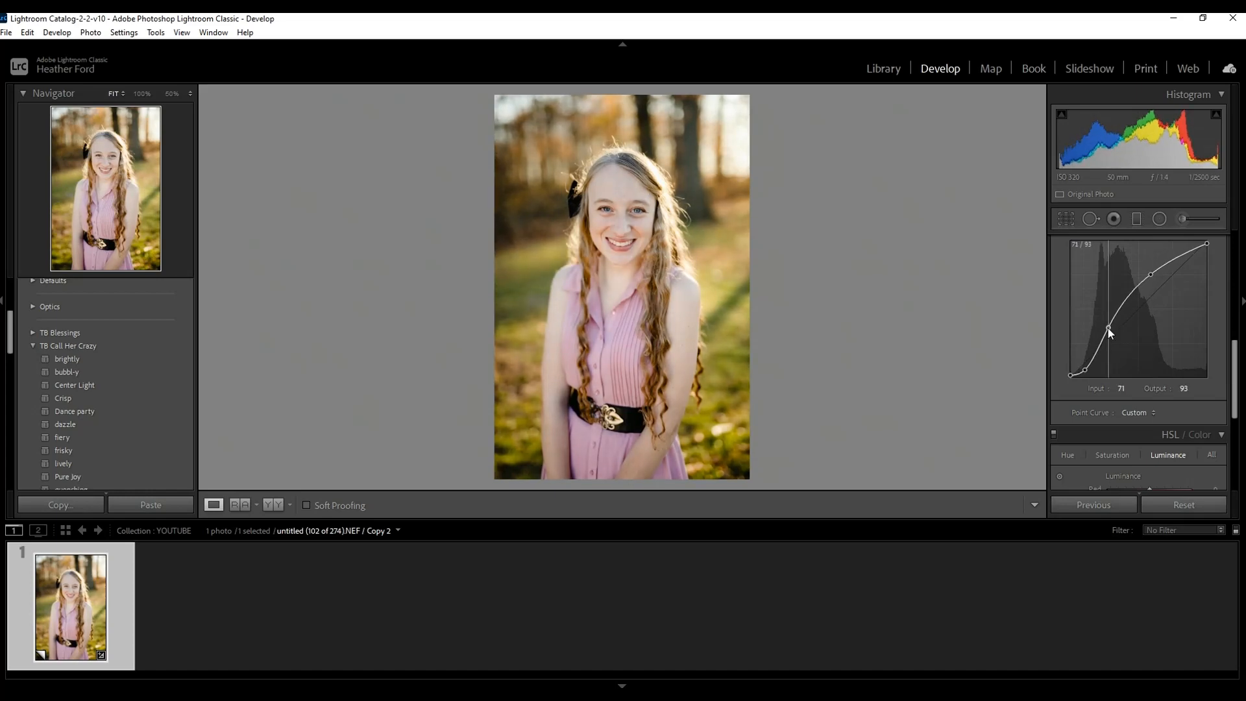
{"action": "left_click_drag", "start_coordinate": [1084, 370], "coordinate": [1088, 366]}
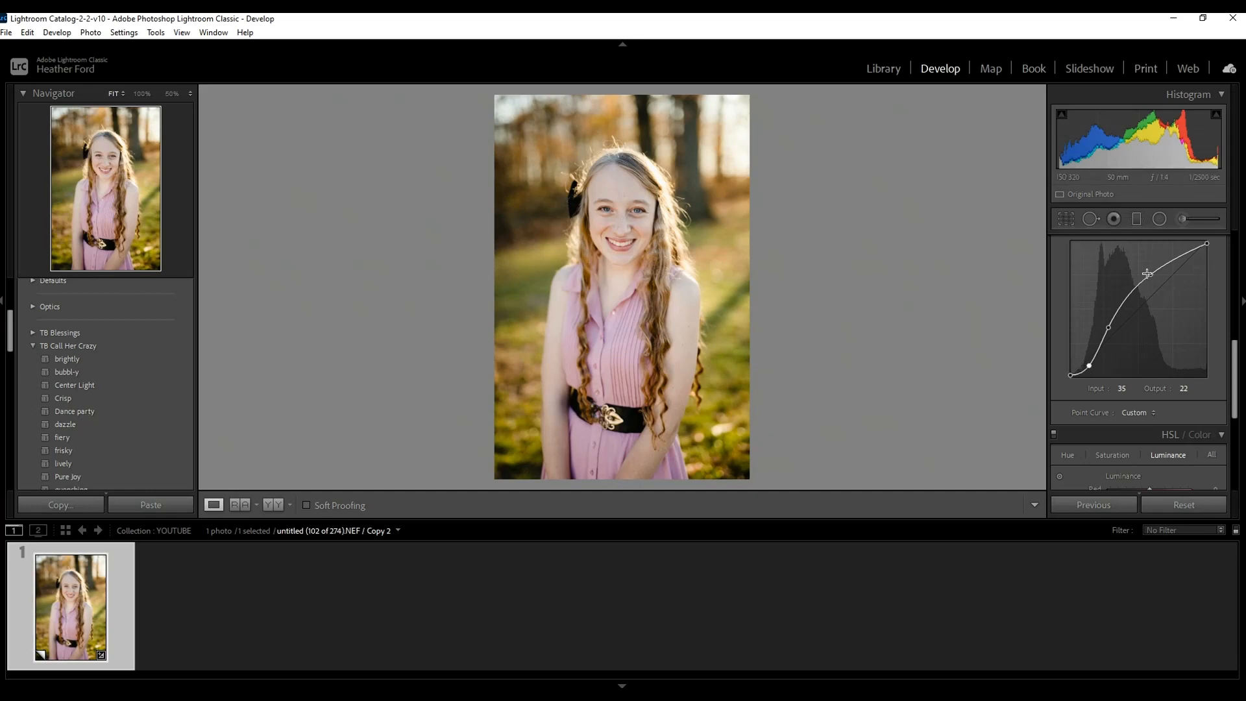
{"action": "left_click_drag", "start_coordinate": [1150, 274], "coordinate": [1153, 273]}
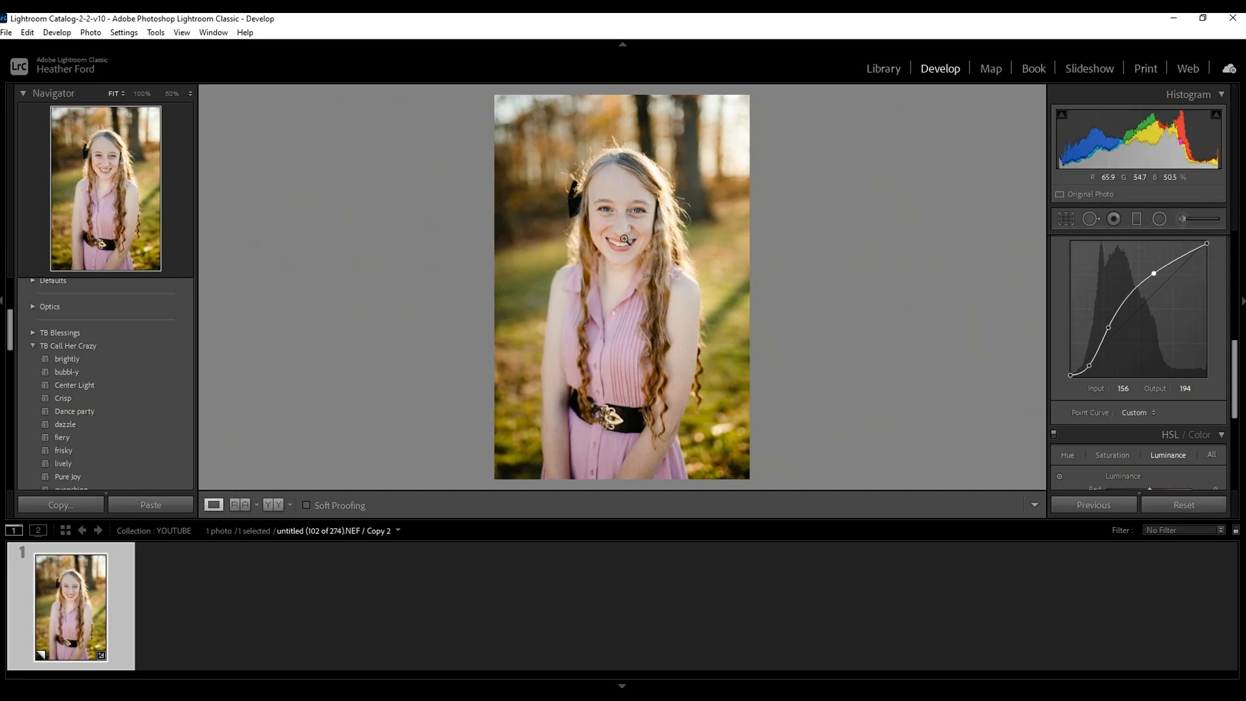
Zoom in to 50% on the subject's face and examine the skin, eyes and smile.
{"action": "left_click", "coordinate": [657, 195]}
{"action": "left_click_drag", "start_coordinate": [807, 289], "coordinate": [963, 197]}
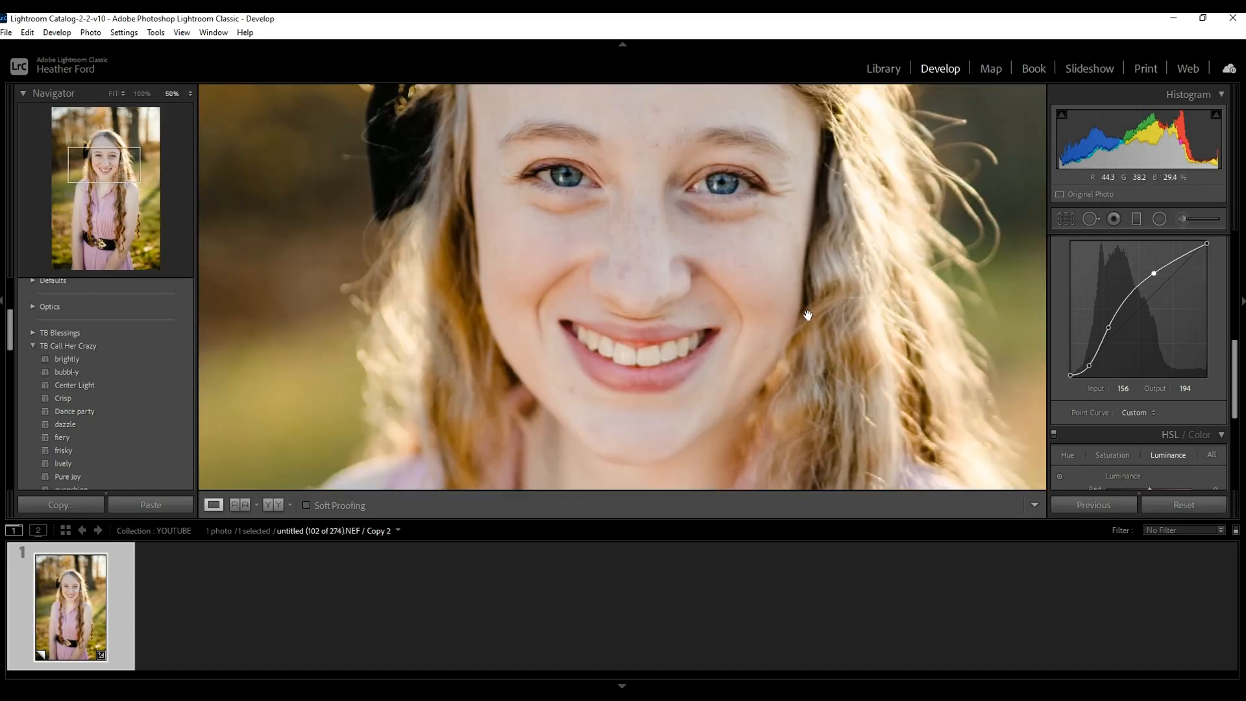
{"action": "left_click_drag", "start_coordinate": [714, 422], "coordinate": [655, 368]}
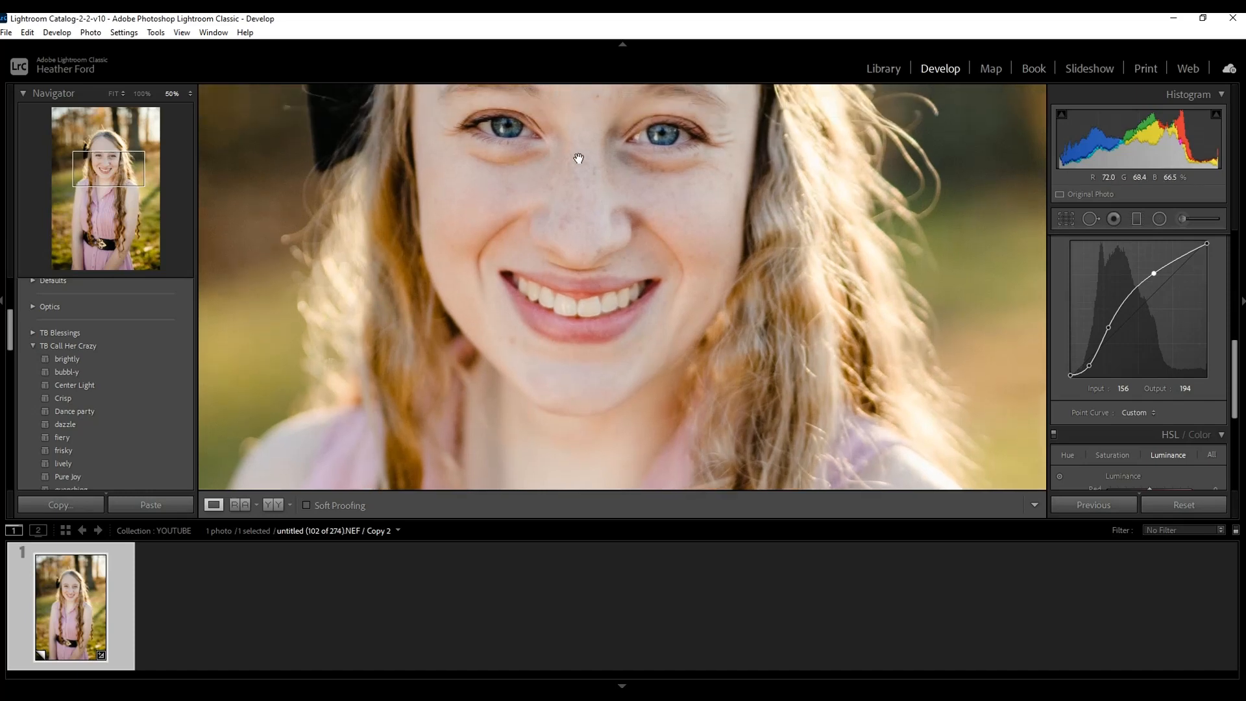
{"action": "left_click_drag", "start_coordinate": [751, 203], "coordinate": [738, 311]}
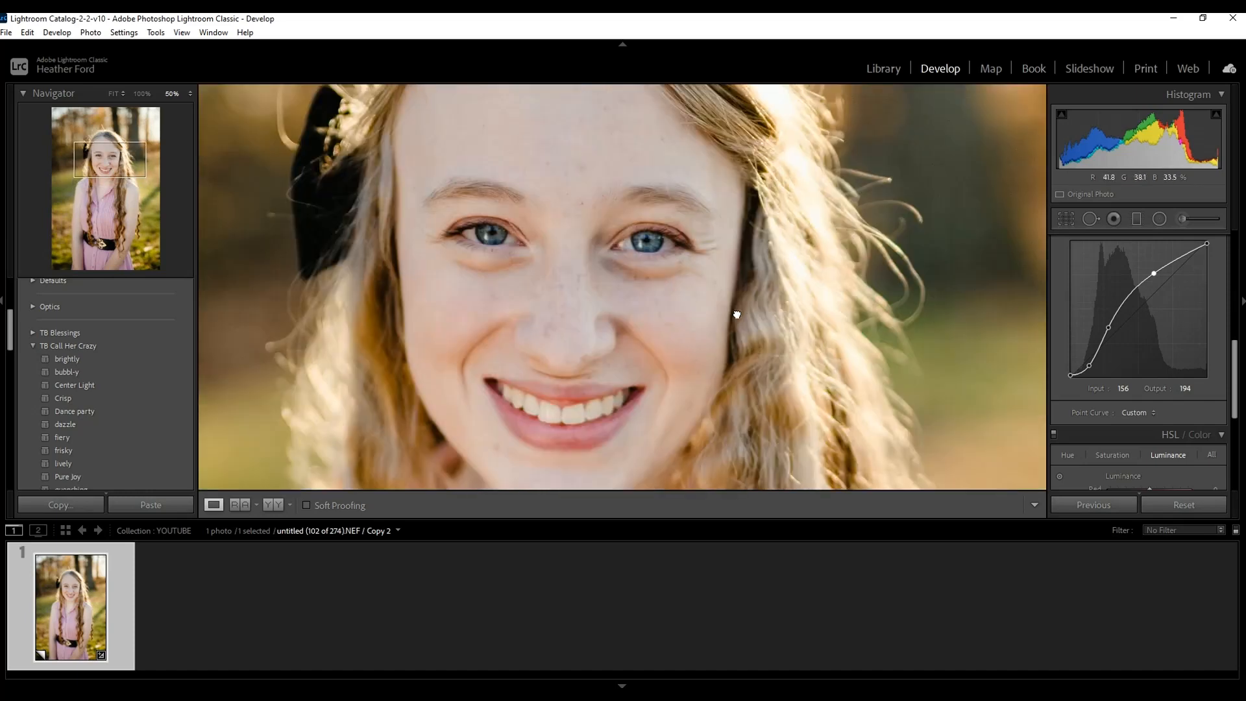
Set up an Adjustment Brush with the Exposure effect at 0.24 for retouching the subject's face.
{"action": "left_click", "coordinate": [598, 279]}
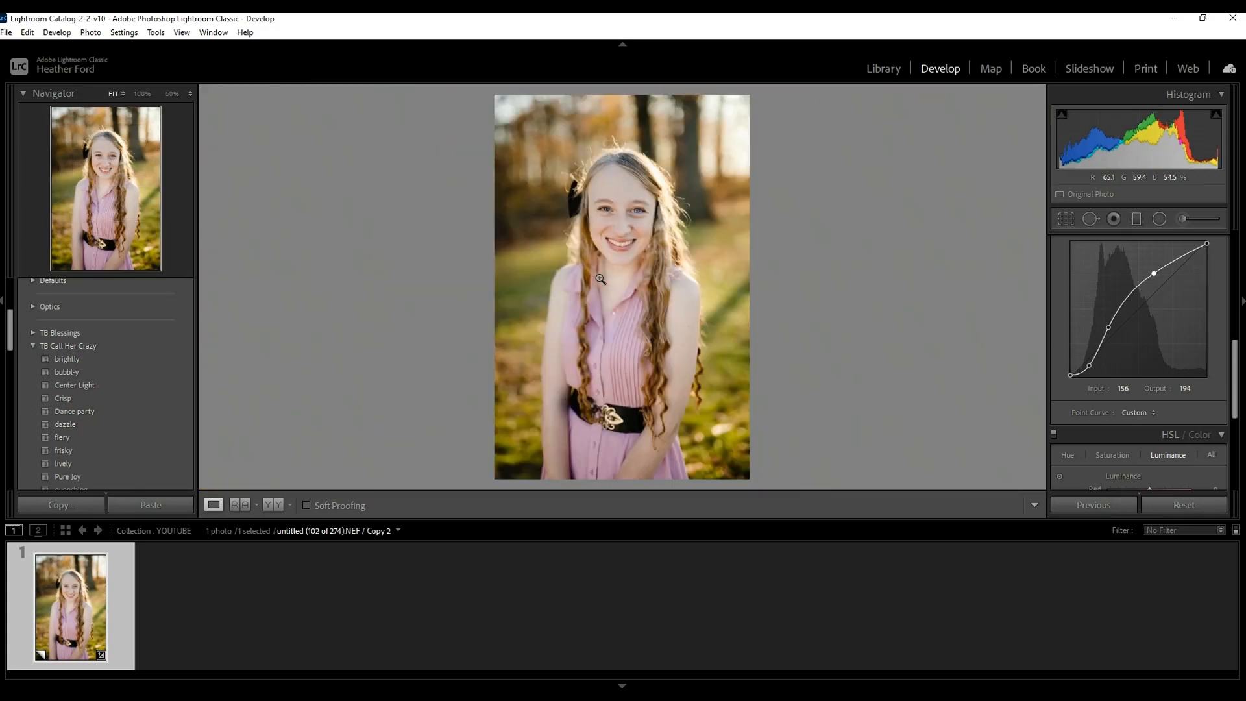
{"action": "left_click_drag", "start_coordinate": [1233, 375], "coordinate": [1235, 257]}
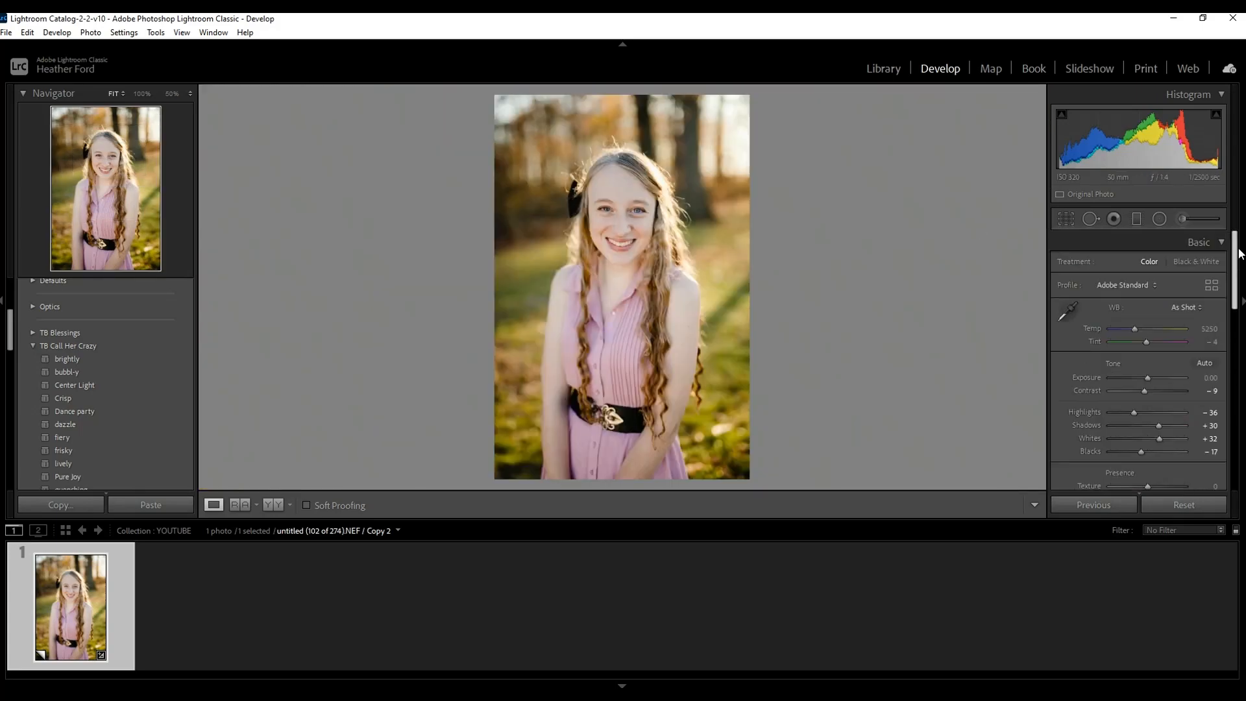
{"action": "left_click", "coordinate": [596, 207]}
{"action": "left_click_drag", "start_coordinate": [745, 247], "coordinate": [670, 245]}
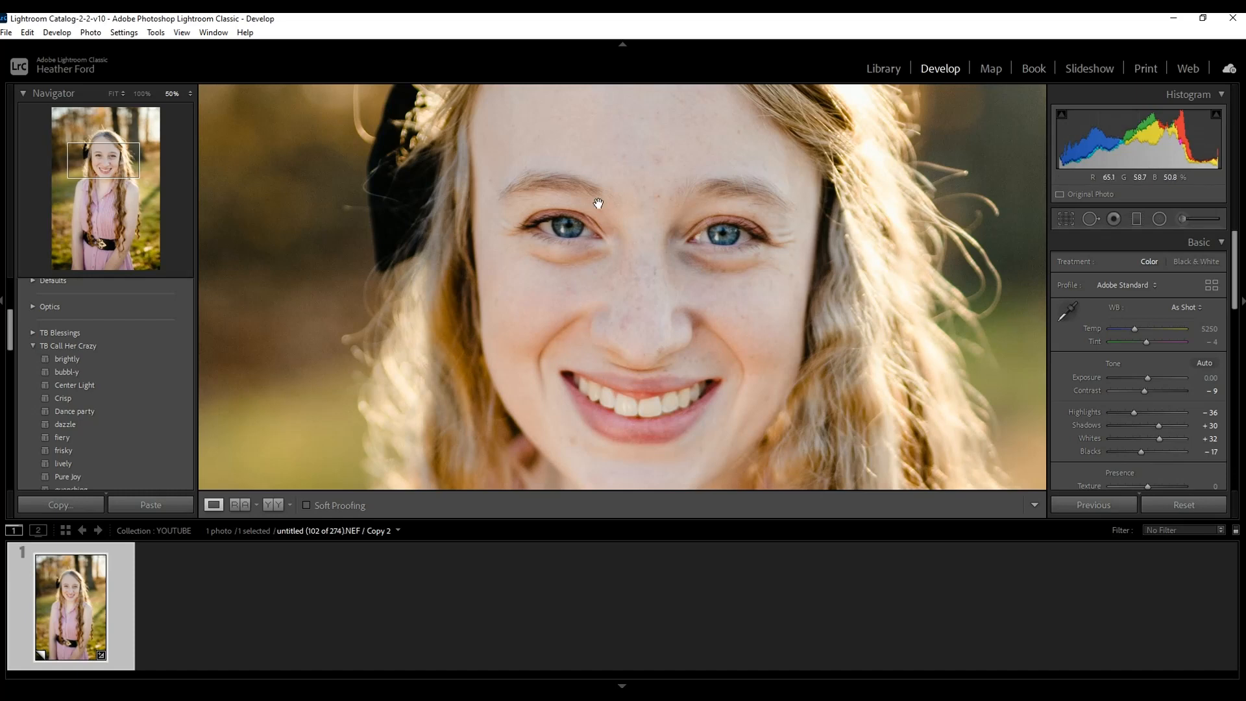
{"action": "left_click", "coordinate": [1180, 219]}
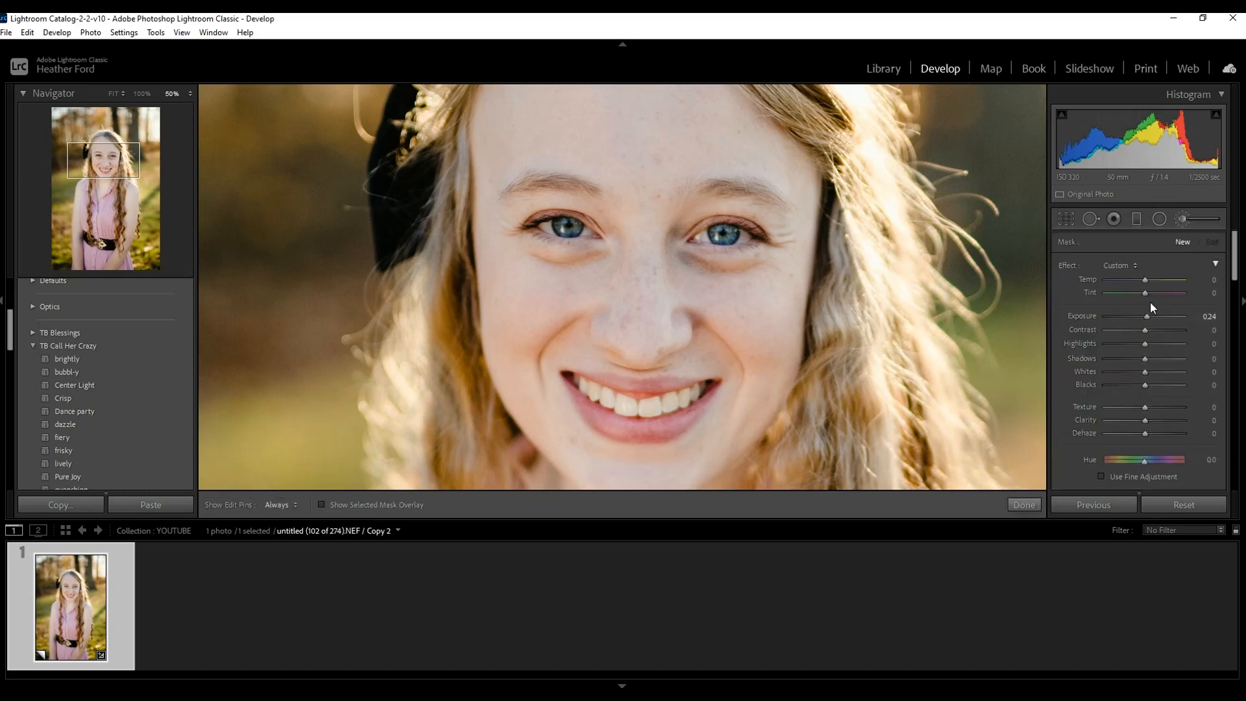
{"action": "left_click", "coordinate": [1137, 266]}
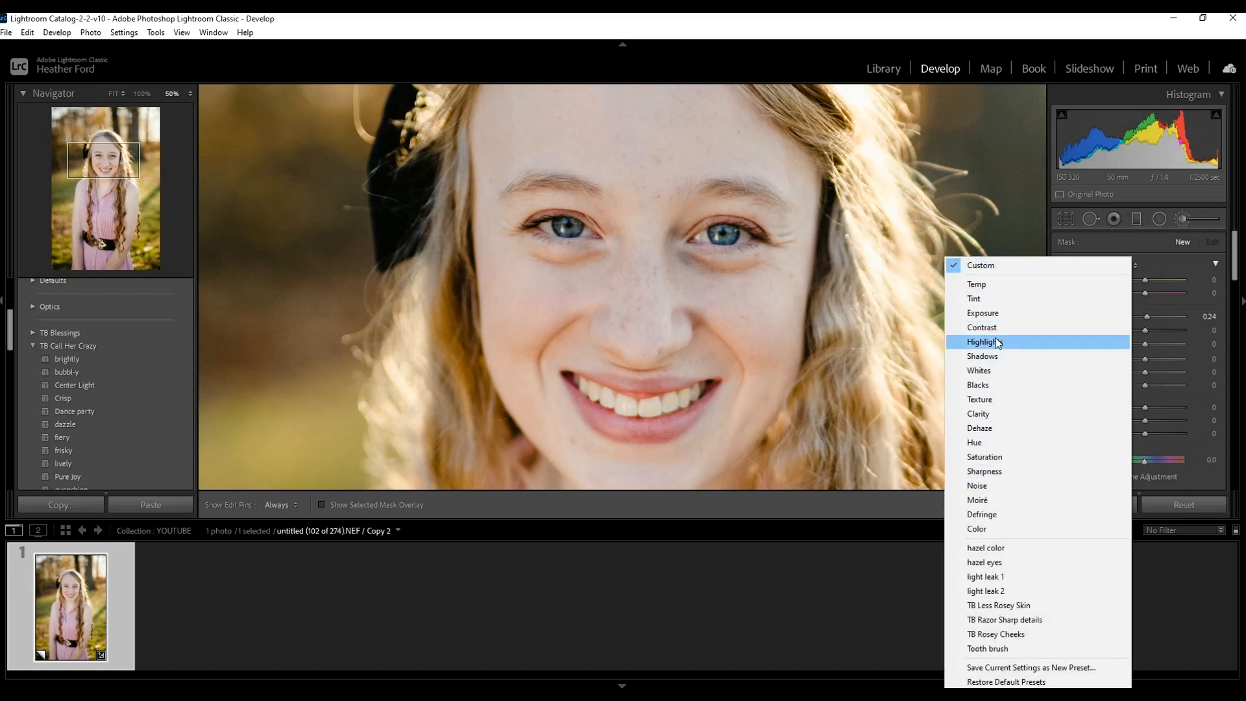
{"action": "left_click", "coordinate": [989, 312]}
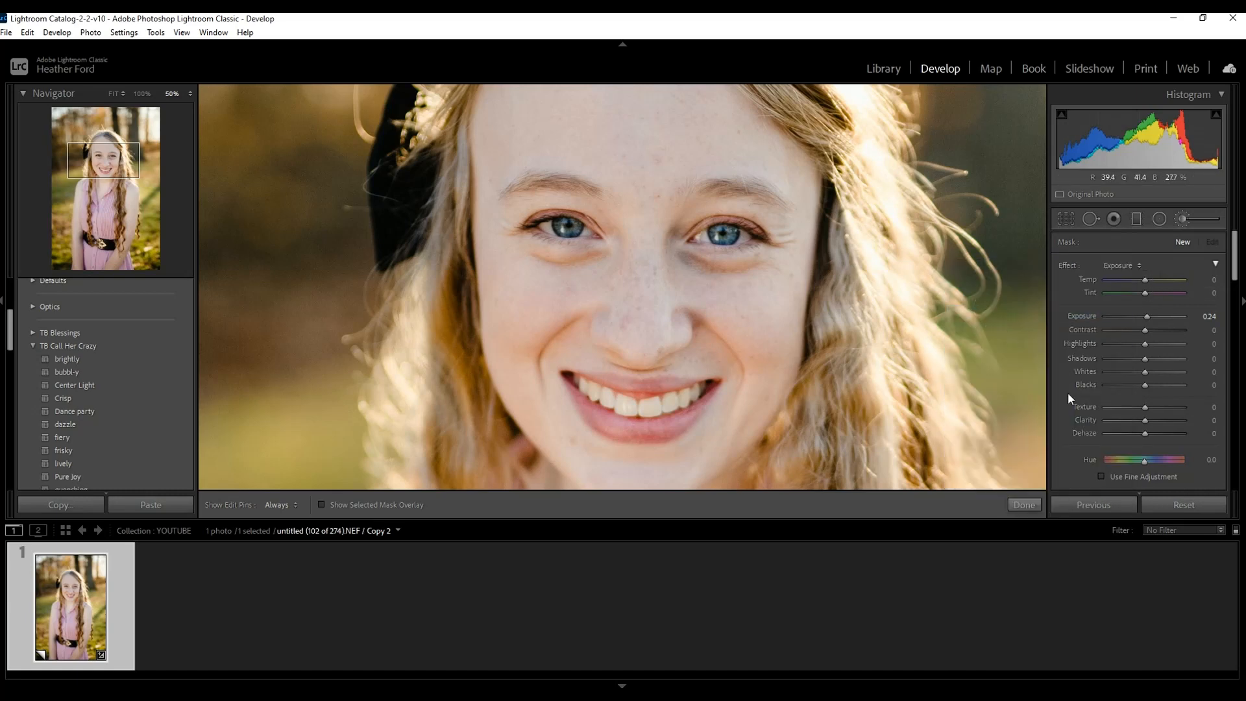
{"action": "left_click_drag", "start_coordinate": [1235, 246], "coordinate": [1234, 252]}
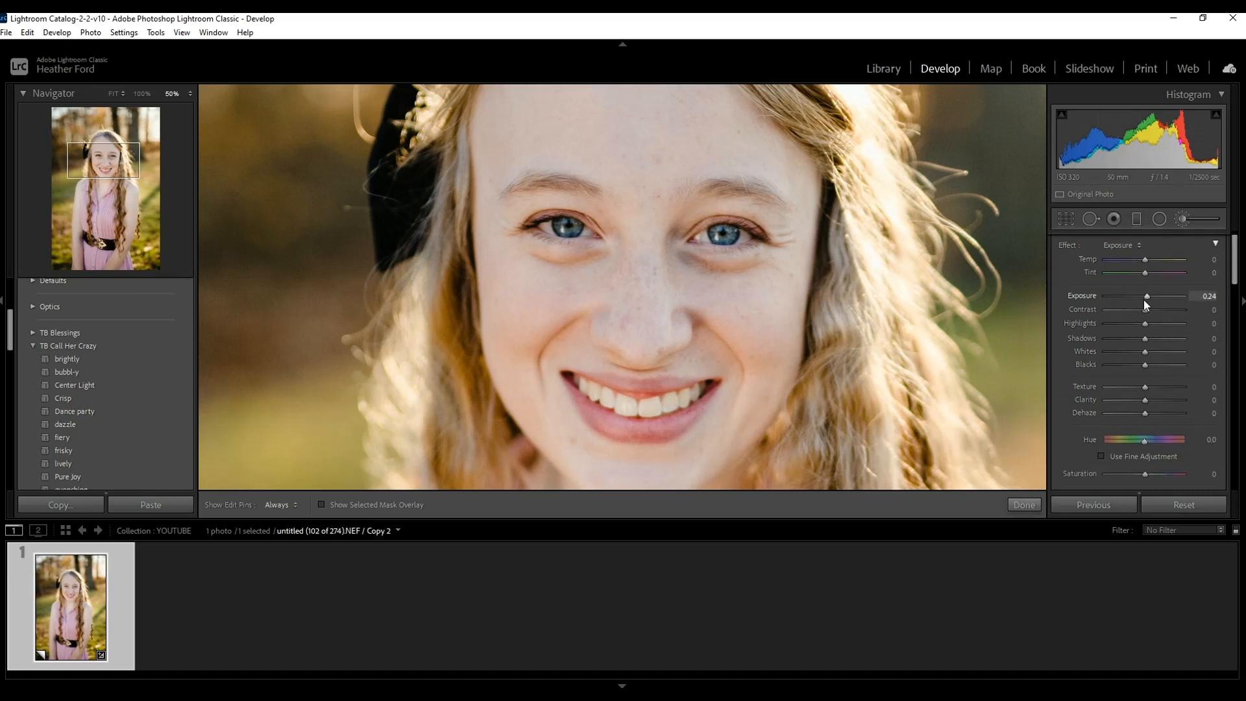
{"action": "left_click_drag", "start_coordinate": [1148, 296], "coordinate": [1149, 296]}
{"action": "left_click_drag", "start_coordinate": [1146, 295], "coordinate": [1146, 294]}
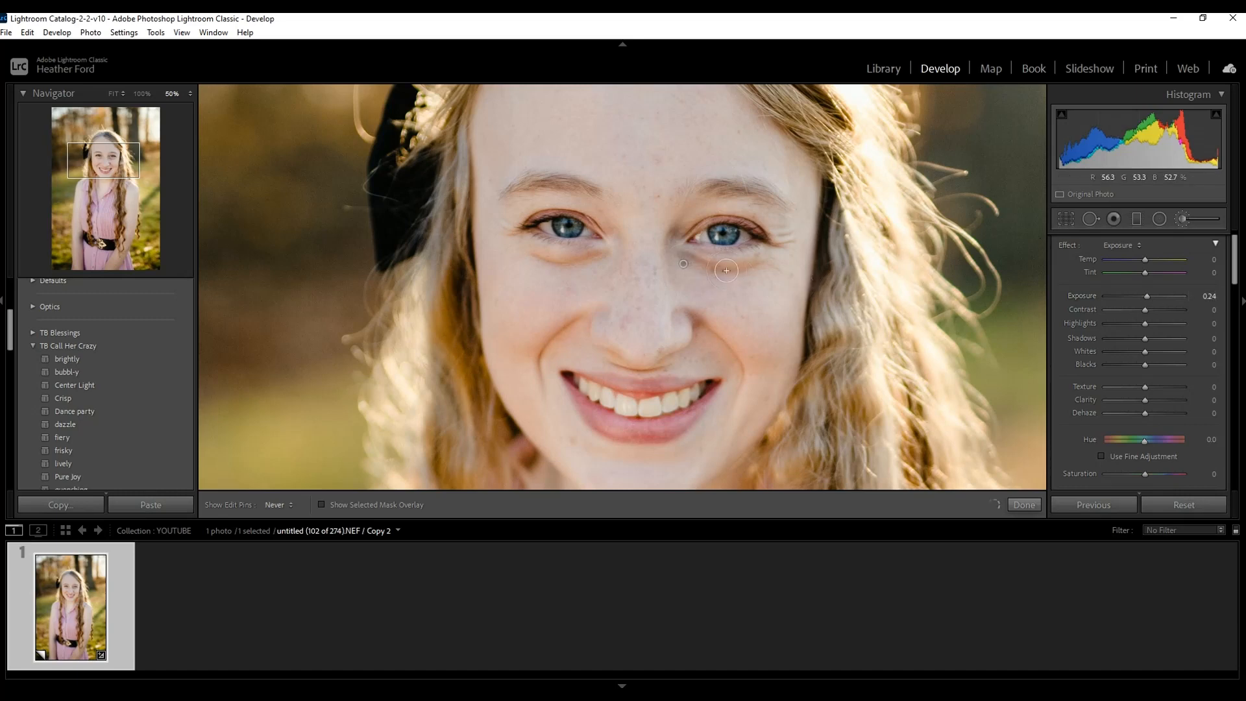
Brush over the shadows under both eyes to brighten them, and fine-tune that mask's exposure.
{"action": "key", "text": "h"}
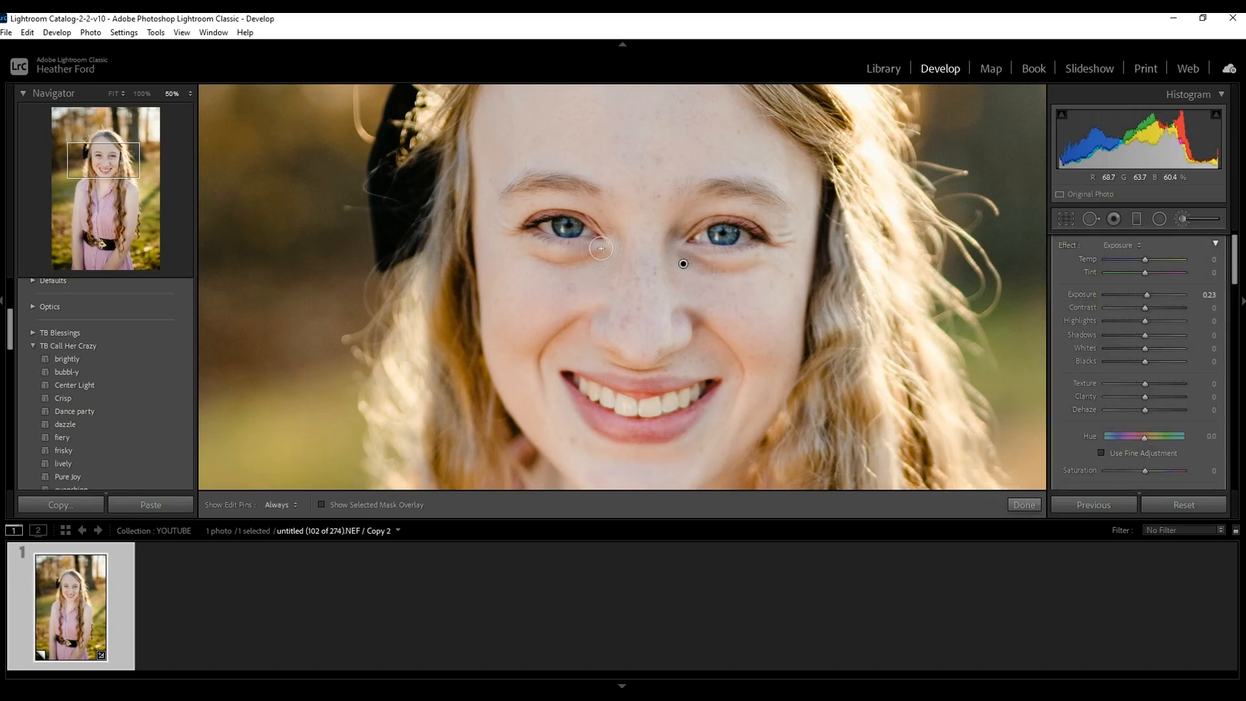
{"action": "key", "text": "h"}
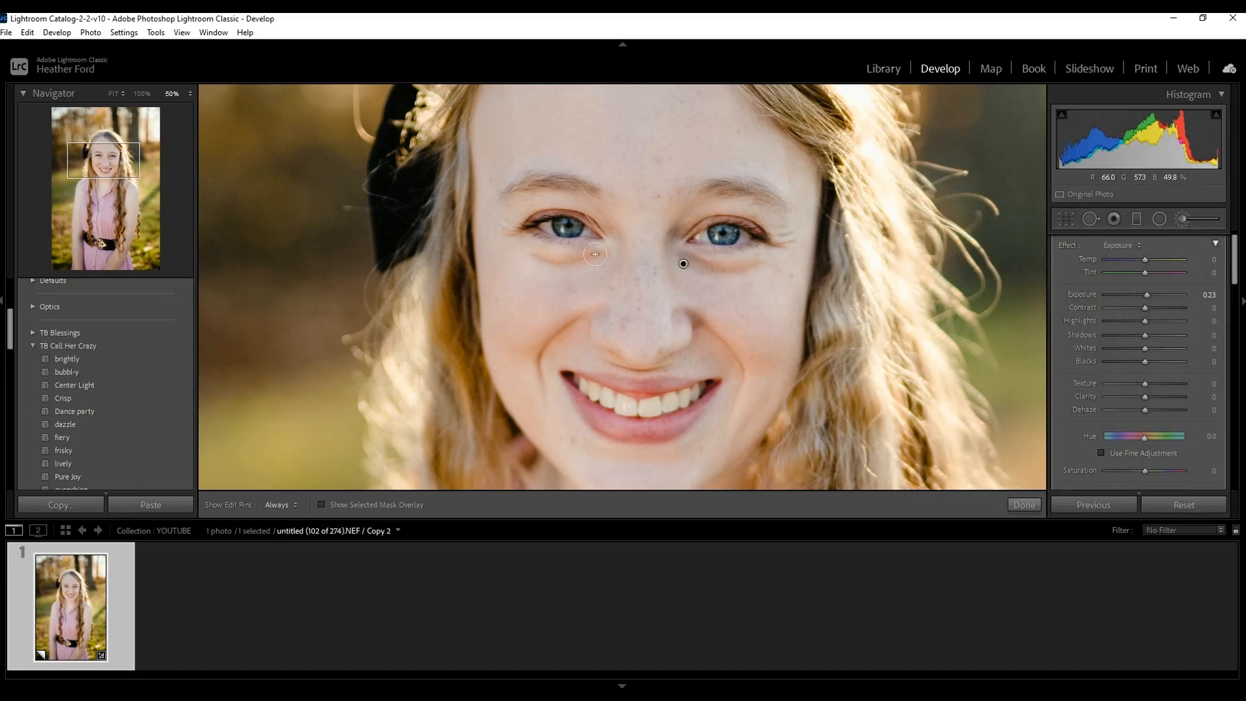
{"action": "scroll", "coordinate": [1208, 279], "scroll_direction": "up", "scroll_amount": 1}
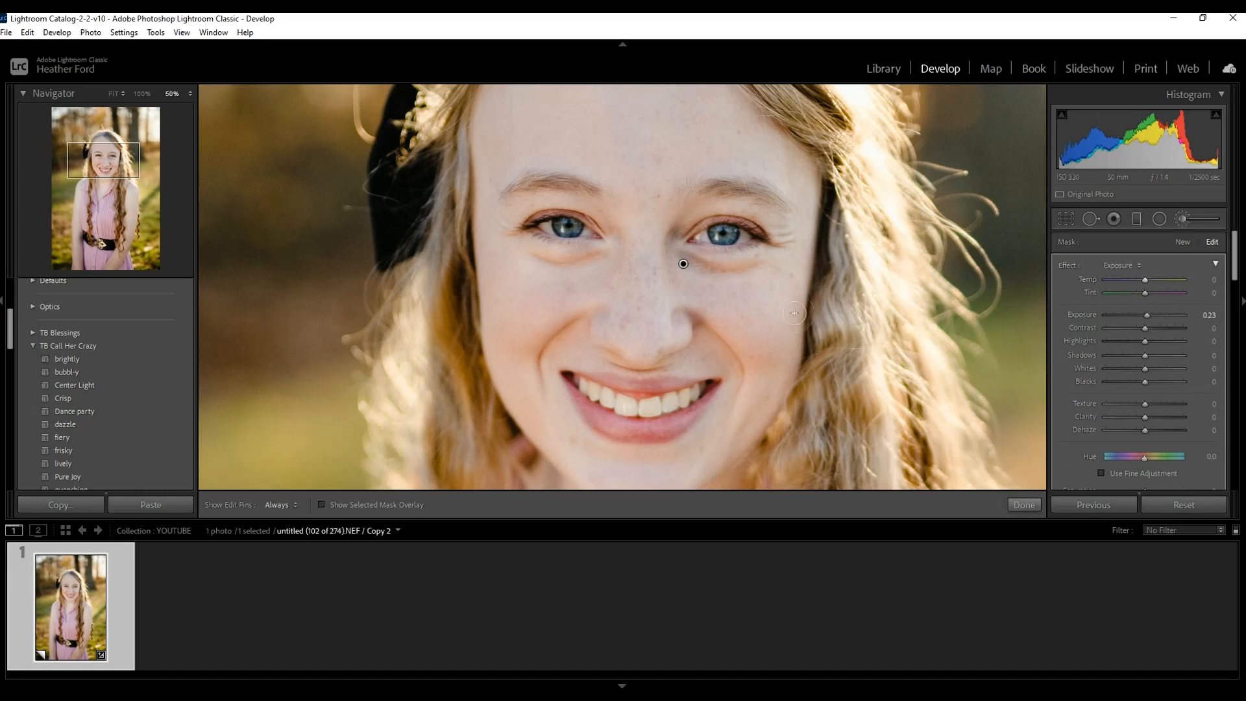
{"action": "mouse_move", "coordinate": [1145, 314]}
{"action": "left_mouse_down"}
{"action": "mouse_move", "coordinate": [1157, 314]}
{"action": "mouse_move", "coordinate": [1146, 312]}
{"action": "left_mouse_up"}
Start a second brush mask with brush size 3.0 and paint it over the areas beneath the eyes.
{"action": "left_click", "coordinate": [1180, 241]}
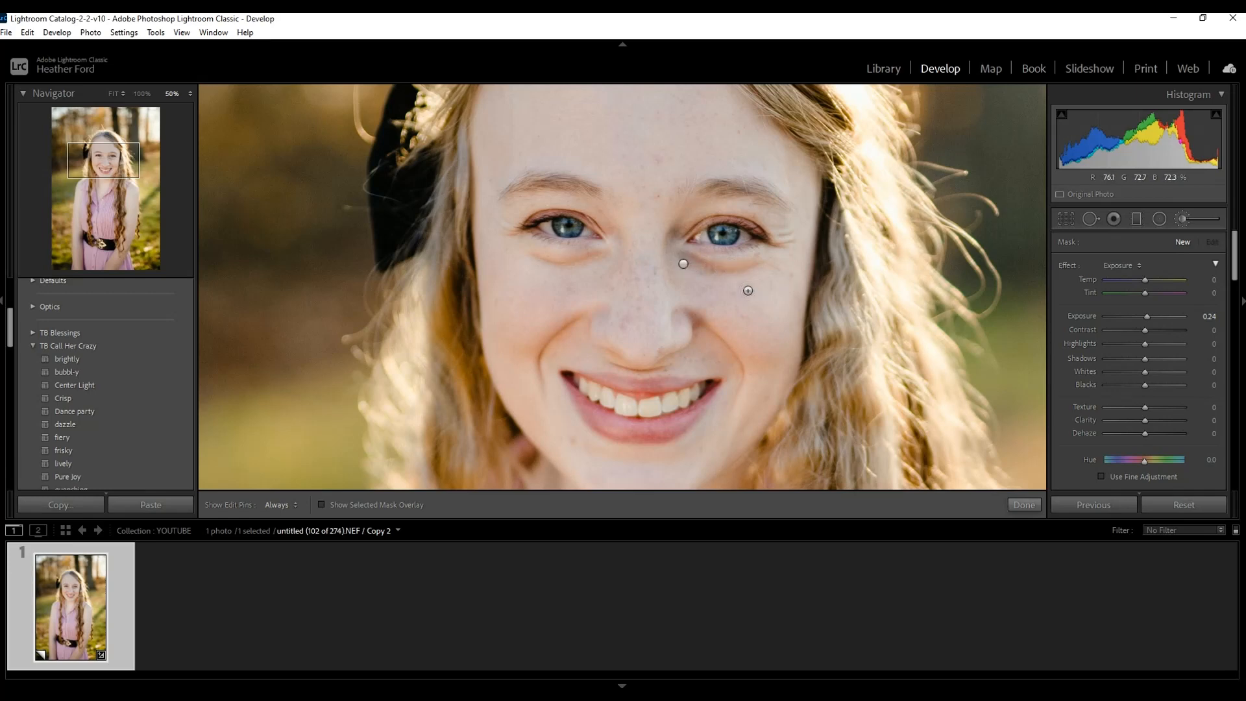
{"action": "scroll", "coordinate": [1188, 349], "scroll_direction": "down", "scroll_amount": 2}
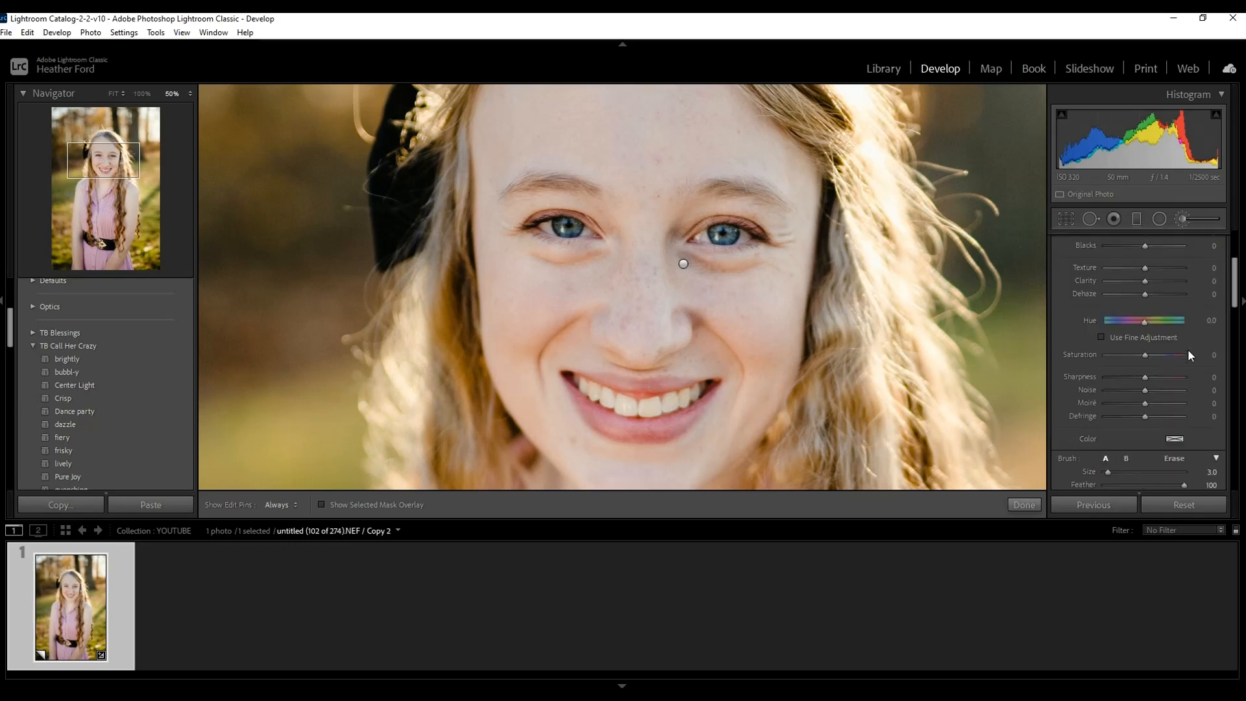
{"action": "scroll", "coordinate": [1122, 380], "scroll_direction": "down", "scroll_amount": 2}
{"action": "mouse_move", "coordinate": [1107, 399]}
{"action": "left_mouse_down"}
{"action": "mouse_move", "coordinate": [1154, 395]}
{"action": "mouse_move", "coordinate": [1108, 402]}
{"action": "left_mouse_up"}
{"action": "key", "text": "["}
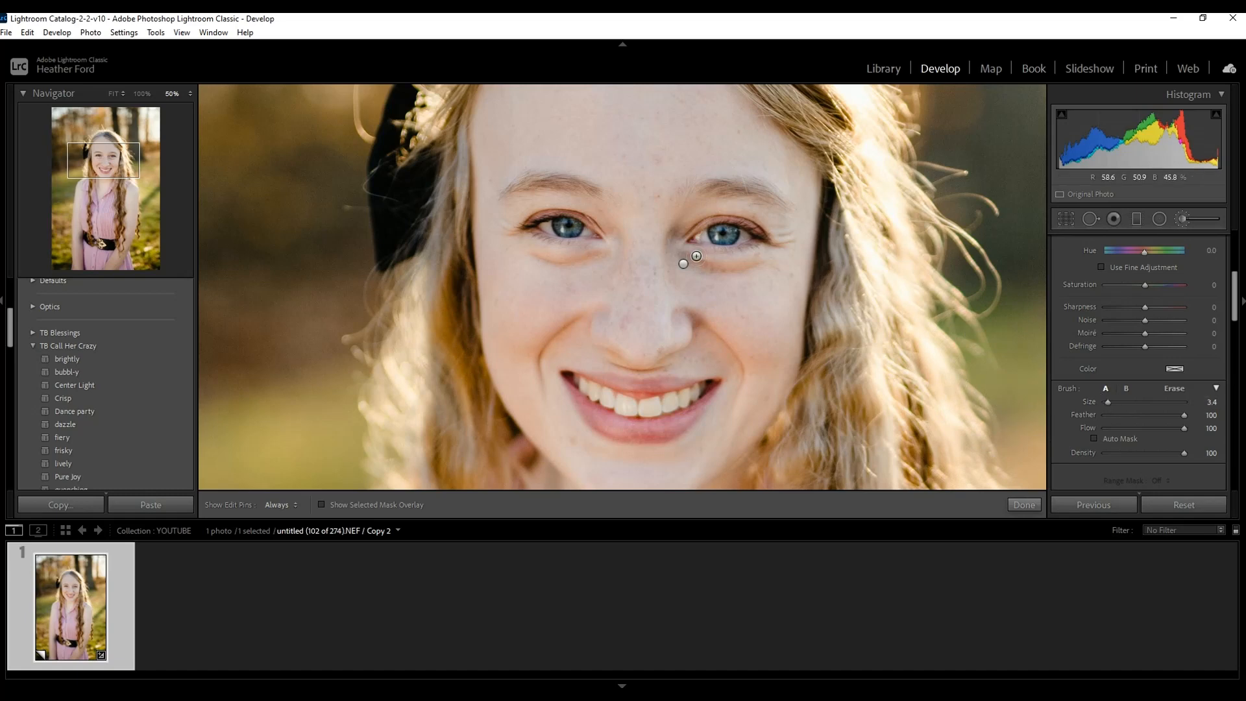
{"action": "left_click_drag", "start_coordinate": [692, 262], "coordinate": [749, 264]}
{"action": "left_click_drag", "start_coordinate": [682, 252], "coordinate": [690, 263]}
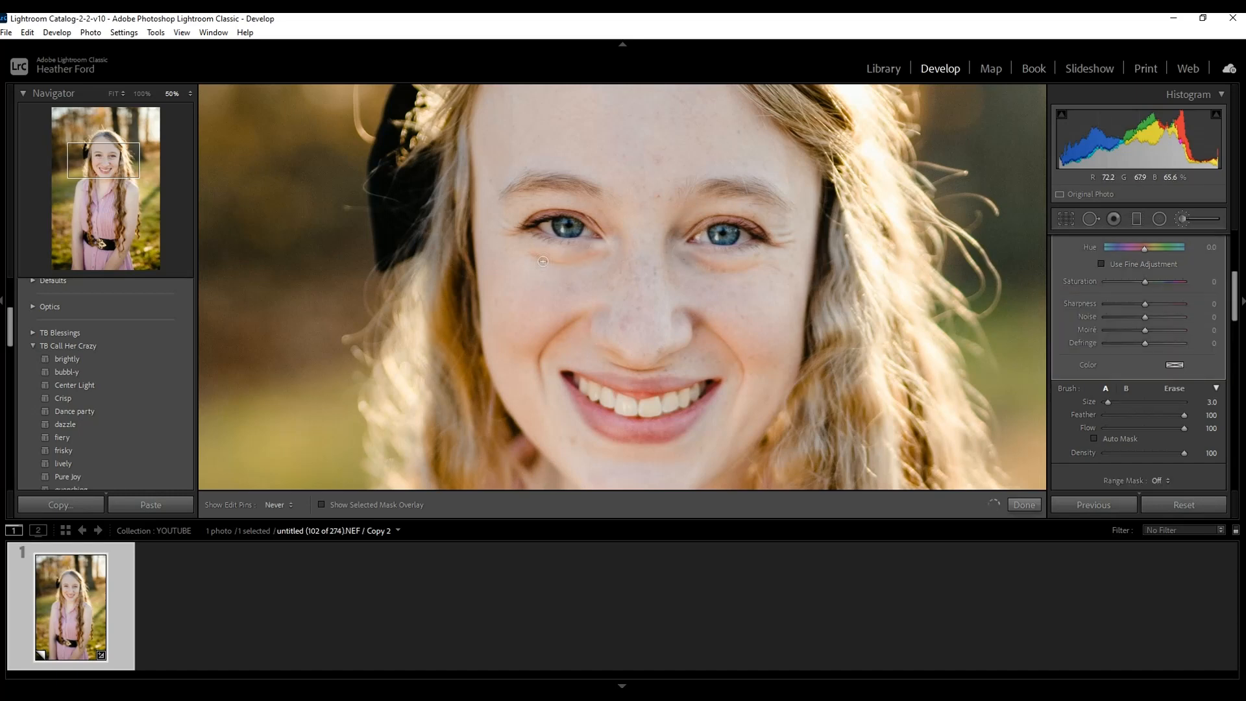
Set the second under-eye mask's exposure to 0.10, finish brushing and review the whole portrait.
{"action": "key", "text": "h"}
{"action": "scroll", "coordinate": [1139, 362], "scroll_direction": "up", "scroll_amount": 4}
{"action": "scroll", "coordinate": [1183, 299], "scroll_direction": "up", "scroll_amount": 2}
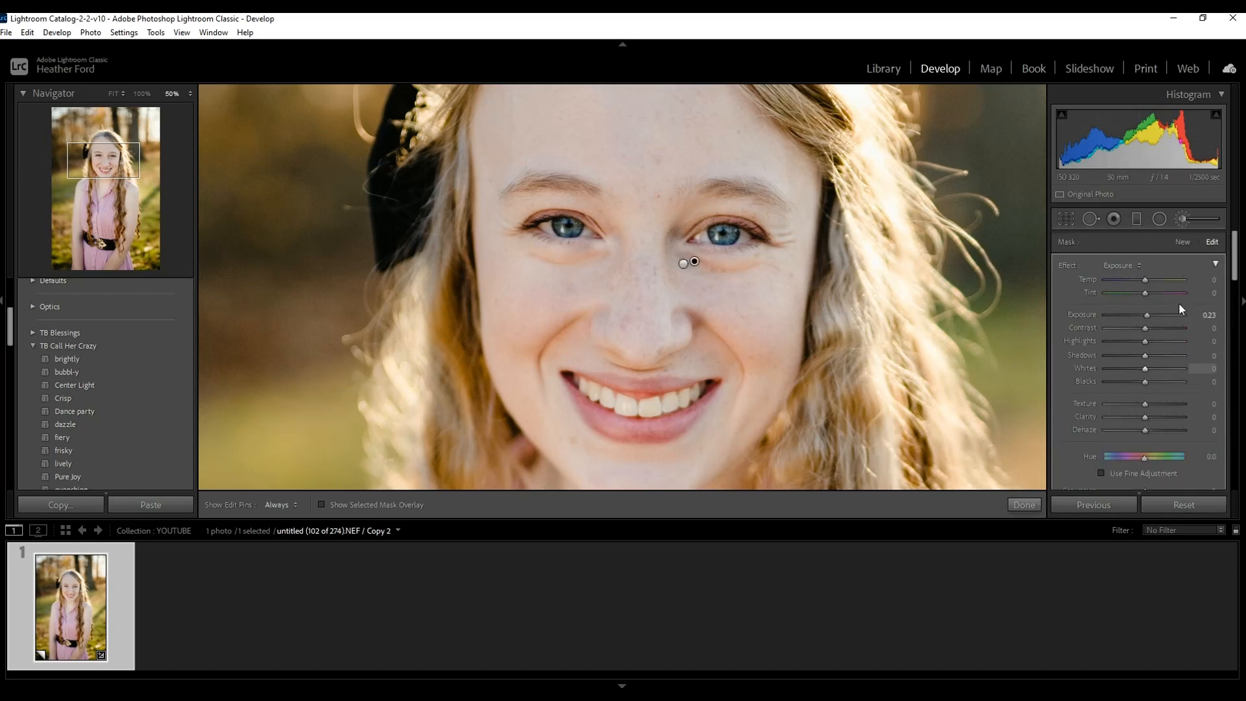
{"action": "left_click_drag", "start_coordinate": [1146, 317], "coordinate": [1146, 316]}
{"action": "left_click", "coordinate": [1023, 505]}
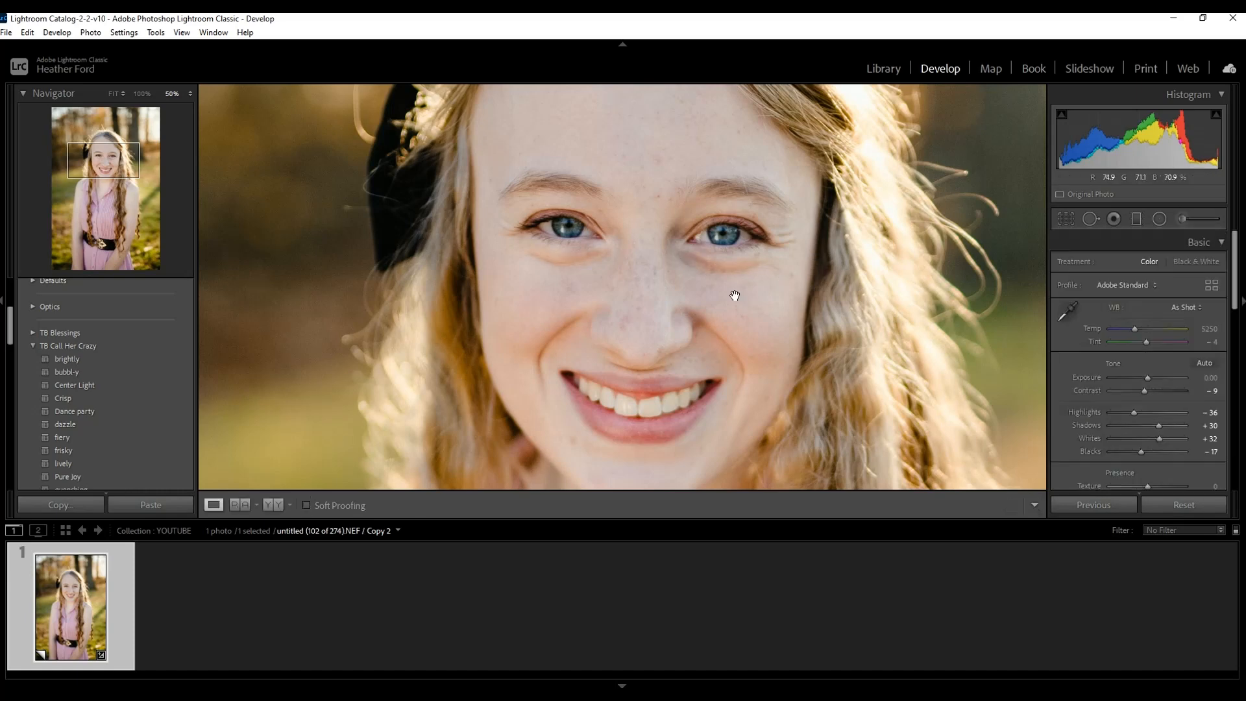
{"action": "left_click", "coordinate": [829, 363]}
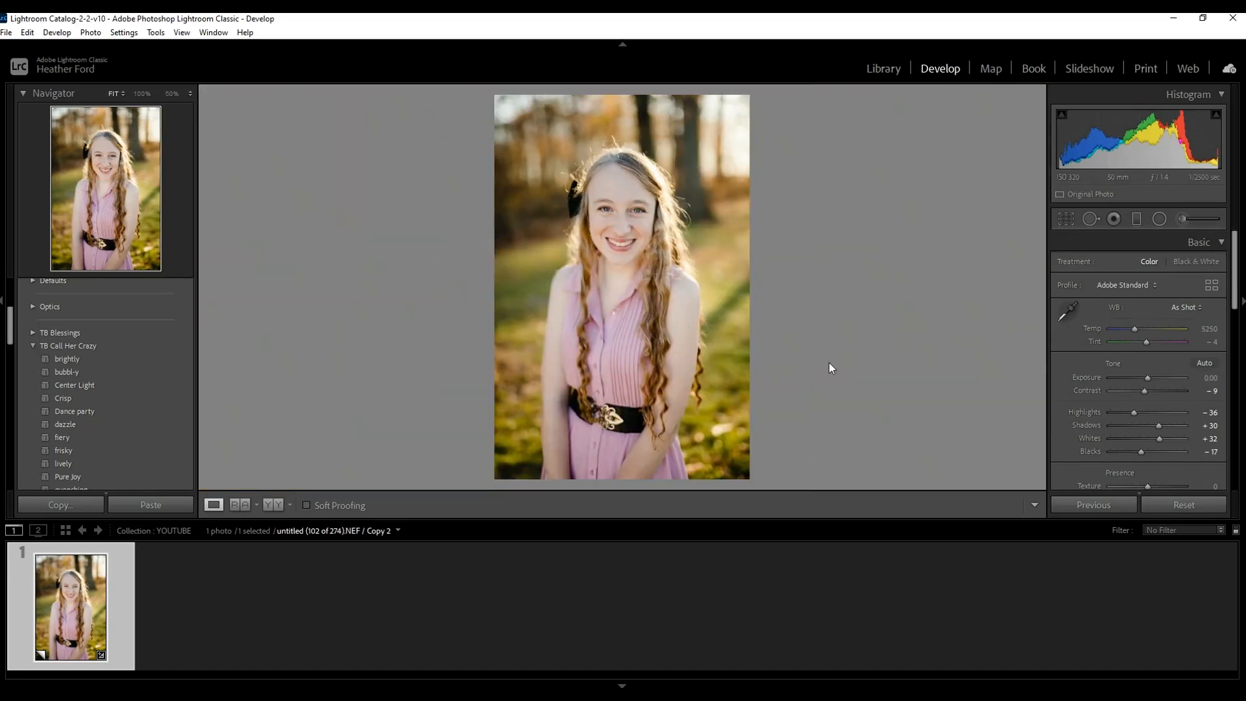
Delete the second under-eye brush mask, keeping the first, and return to the full view of the portrait.
{"action": "left_click", "coordinate": [634, 220]}
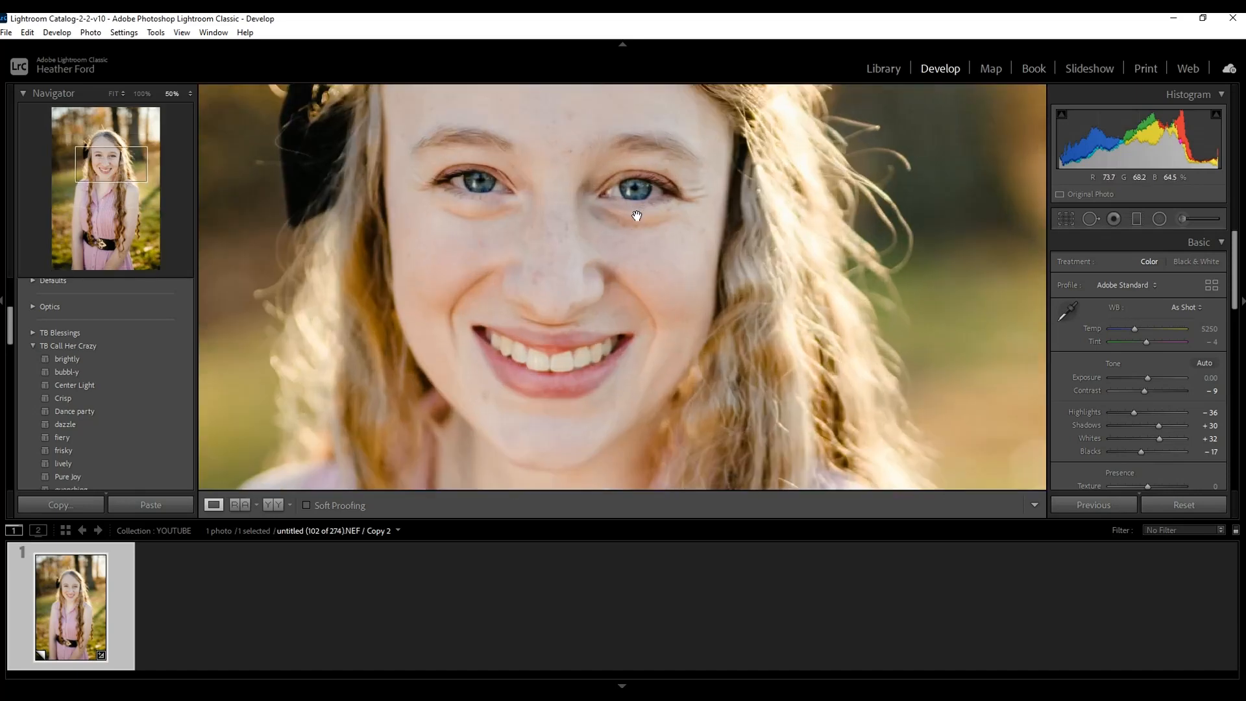
{"action": "left_click", "coordinate": [1180, 218]}
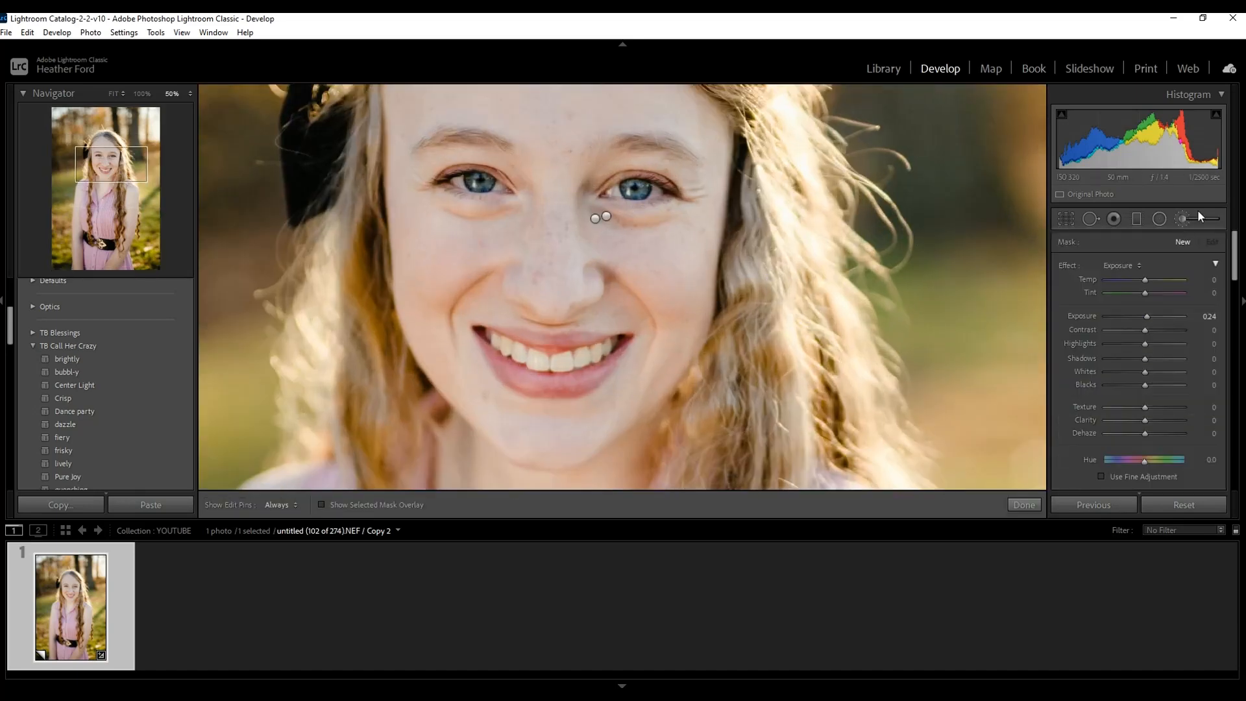
{"action": "left_click", "coordinate": [605, 216]}
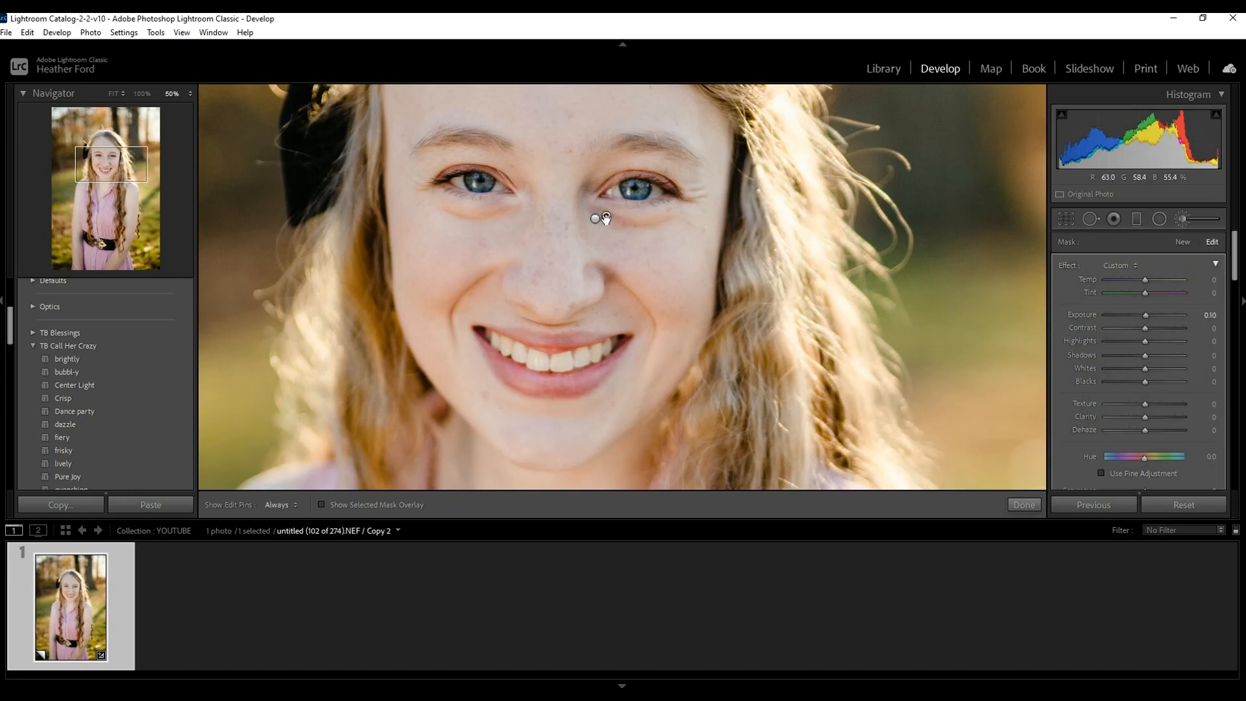
{"action": "right_click", "coordinate": [607, 217]}
{"action": "left_click", "coordinate": [641, 241]}
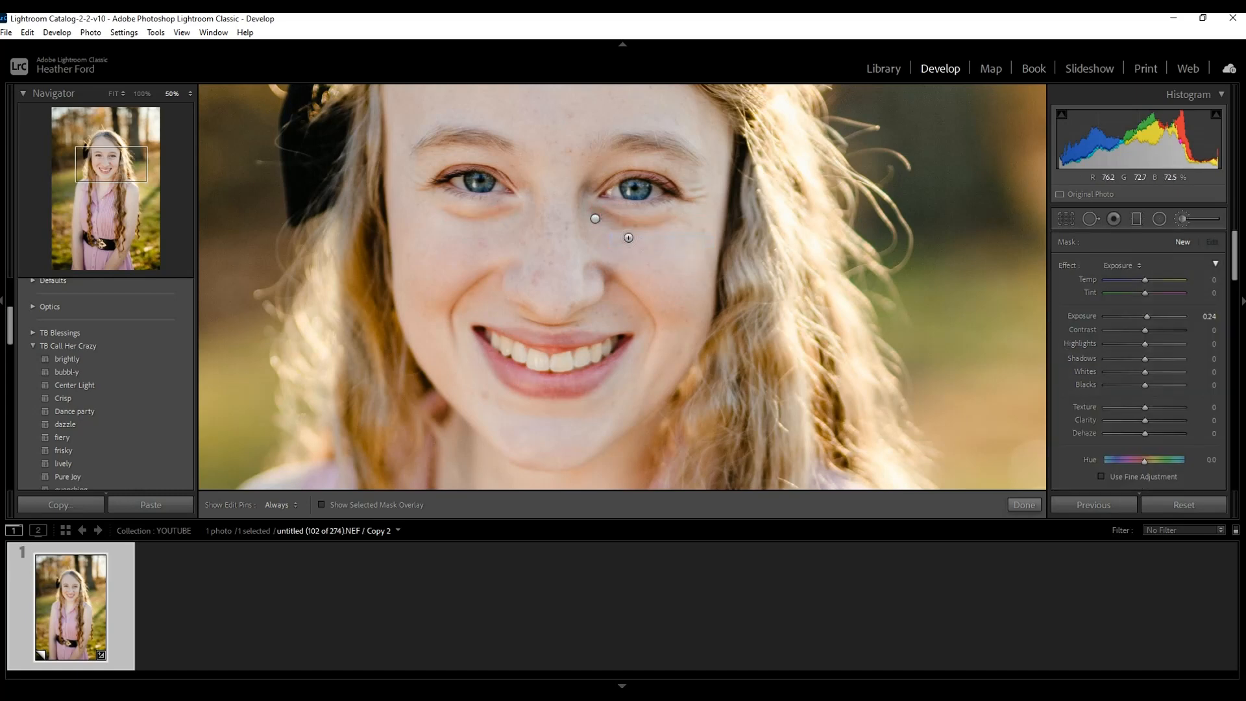
{"action": "left_click", "coordinate": [1024, 505]}
{"action": "left_click", "coordinate": [895, 383]}
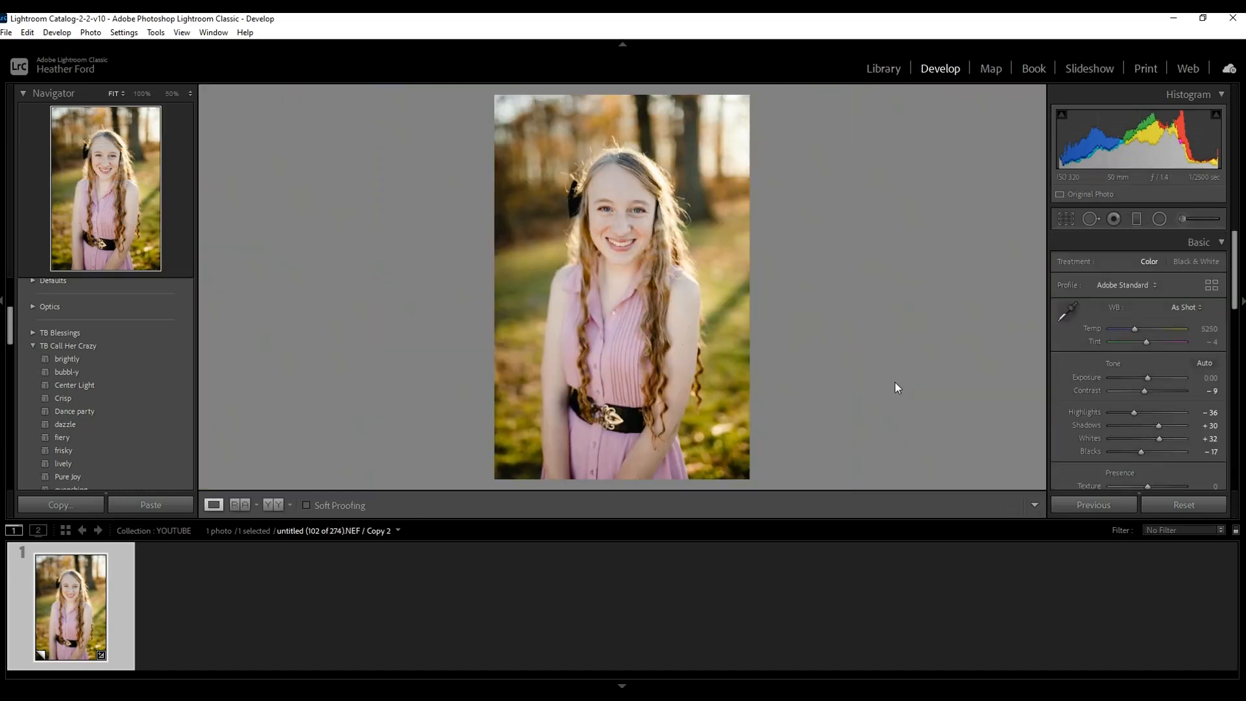